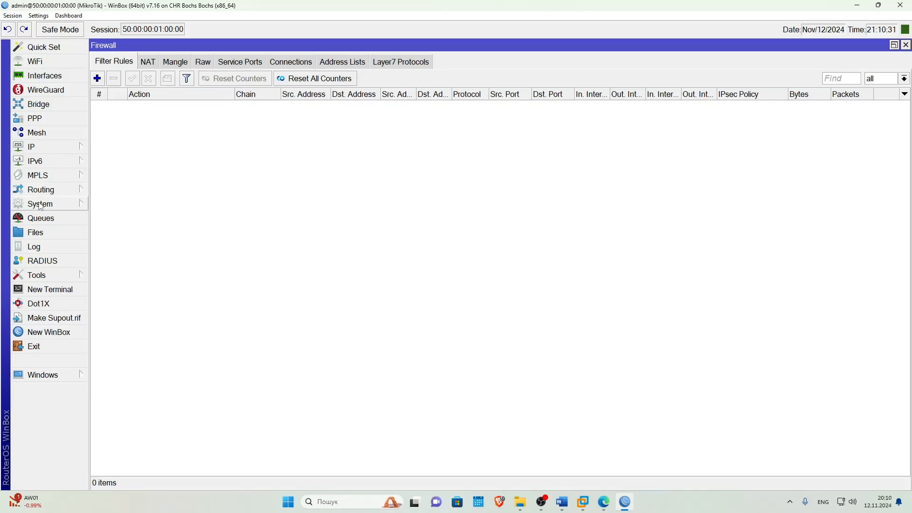
# Start a new certificate named root-ca with country UA, state Kyiv and organization MyCompany.
pyautogui.click(116, 128)
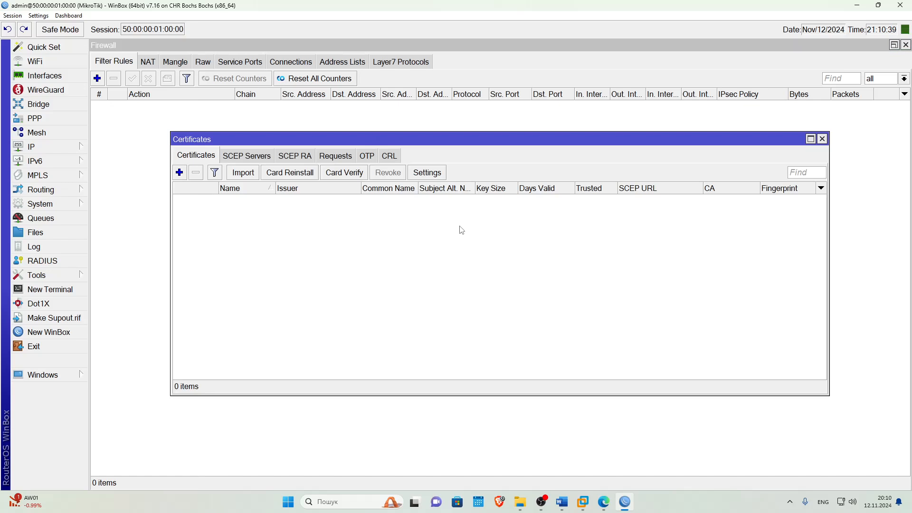
pyautogui.click(180, 173)
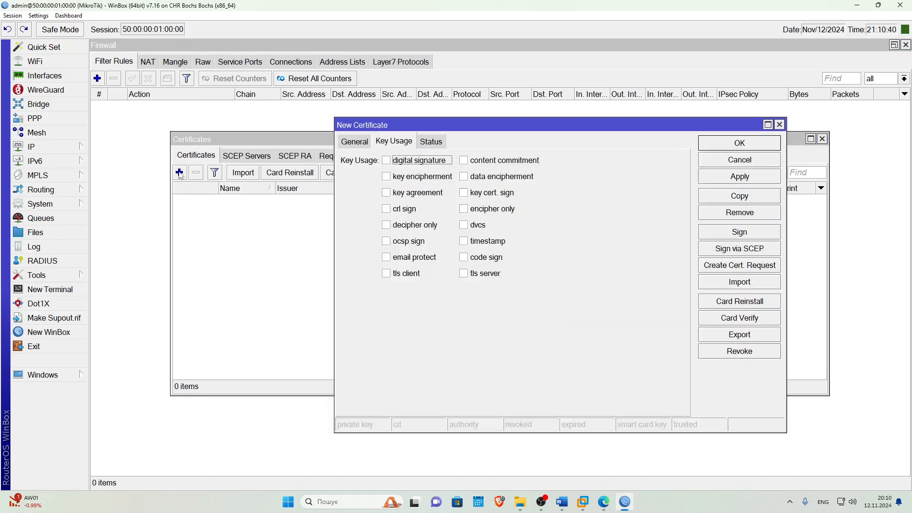
pyautogui.click(354, 145)
pyautogui.moveTo(458, 127); pyautogui.dragTo(393, 136)
pyautogui.hotkey('alt', 'Tab')
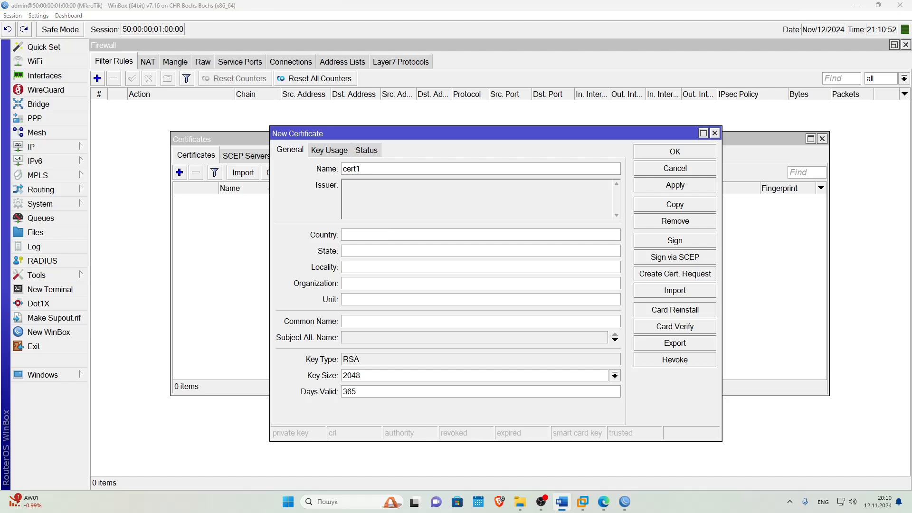
pyautogui.hotkey('alt', 'Tab')
pyautogui.write('root-ca')
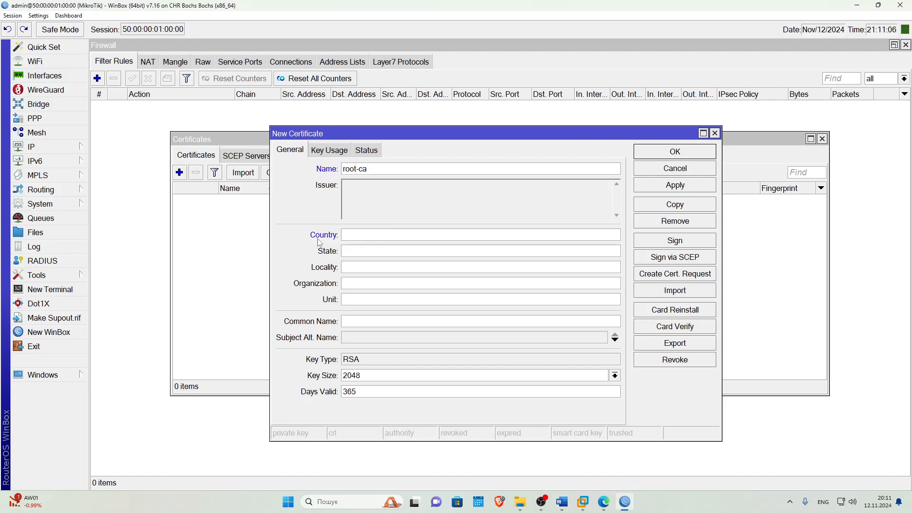
pyautogui.write('UA')
pyautogui.press('Tab')
pyautogui.write('Kyiv')
pyautogui.click(358, 267)
pyautogui.write('Kyiv')
pyautogui.click(366, 281)
pyautogui.write('MyCompany')
# Set unit IT, common name root-ca and subject alternative name IP 192.168.50.60.
pyautogui.click(368, 299)
pyautogui.write('IT')
pyautogui.click(371, 322)
pyautogui.write('root')
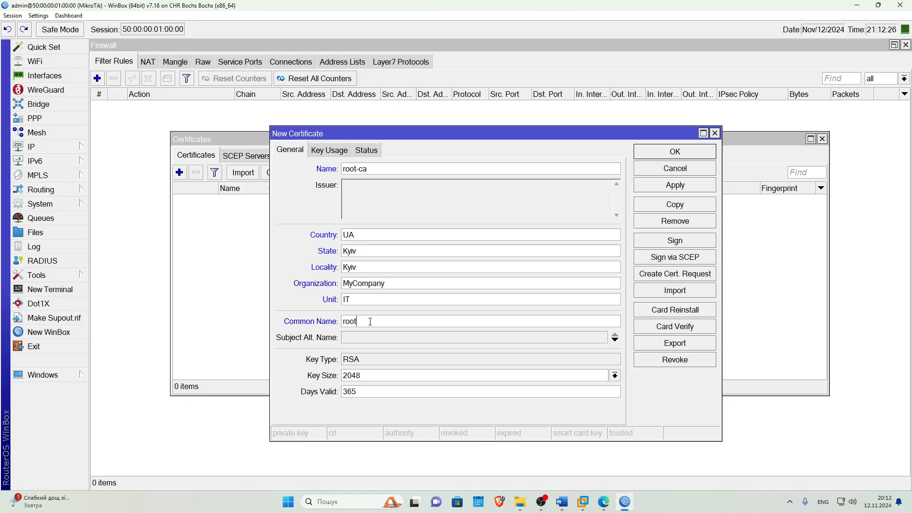
pyautogui.write('-ca')
pyautogui.click(376, 338)
pyautogui.press('Tab')
pyautogui.write('192.168.50.60')
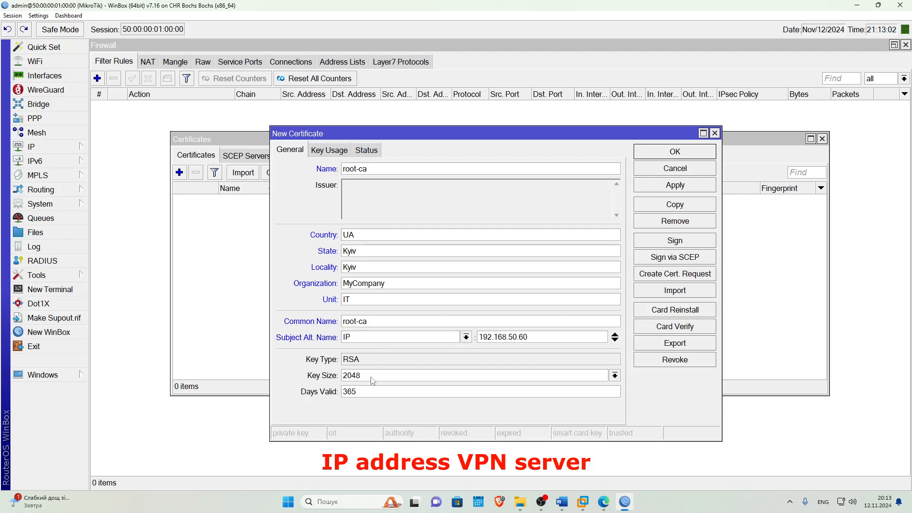
# Enable crl sign and key cert. sign usages and apply the root-ca certificate.
pyautogui.click(328, 150)
pyautogui.click(322, 218)
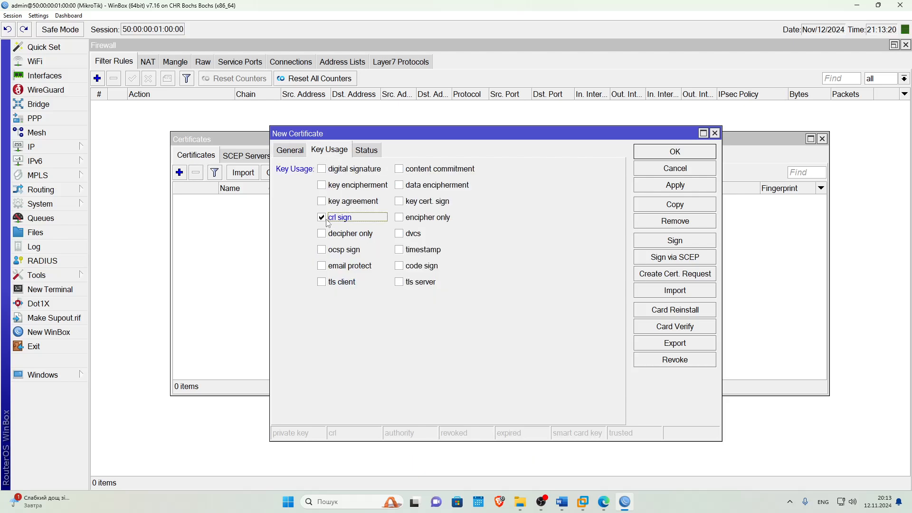
pyautogui.click(399, 201)
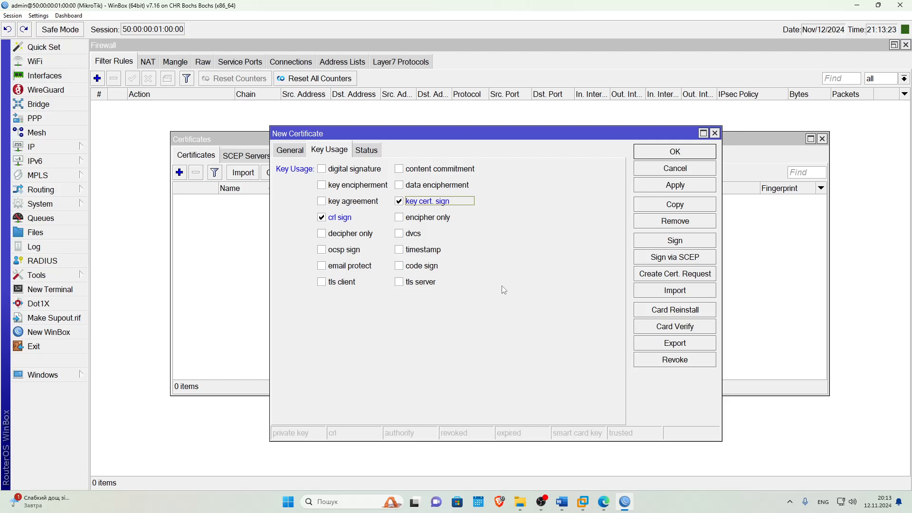
pyautogui.click(666, 188)
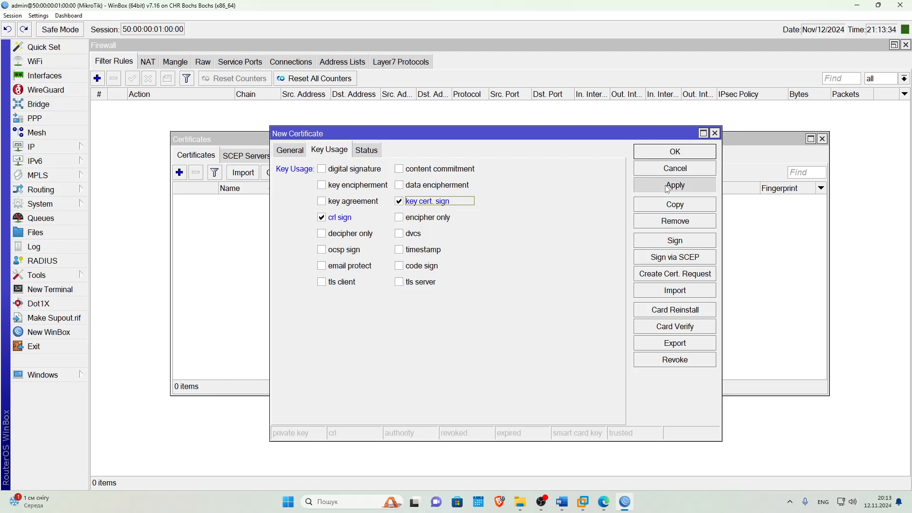
# Self-sign root-ca with CA CRL host 192.168.50.60.
pyautogui.click(663, 244)
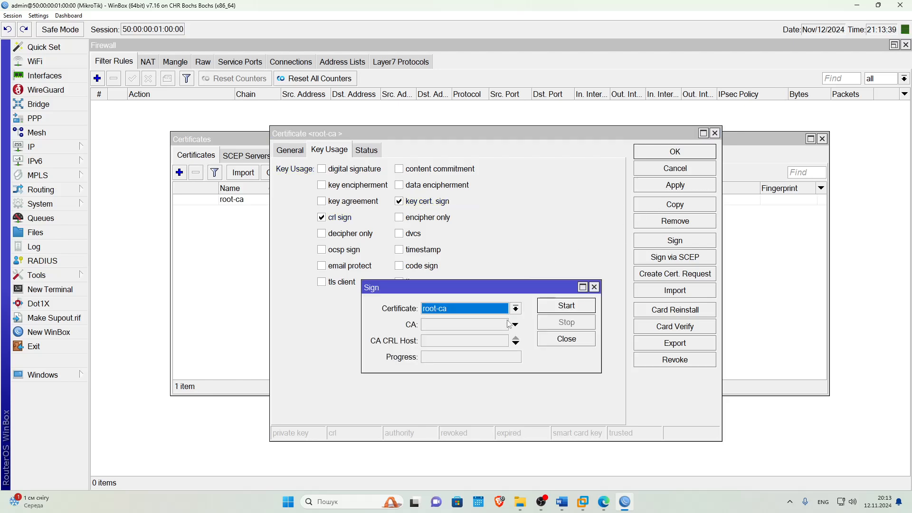
pyautogui.click(461, 342)
pyautogui.rightClick(461, 347)
pyautogui.click(463, 359)
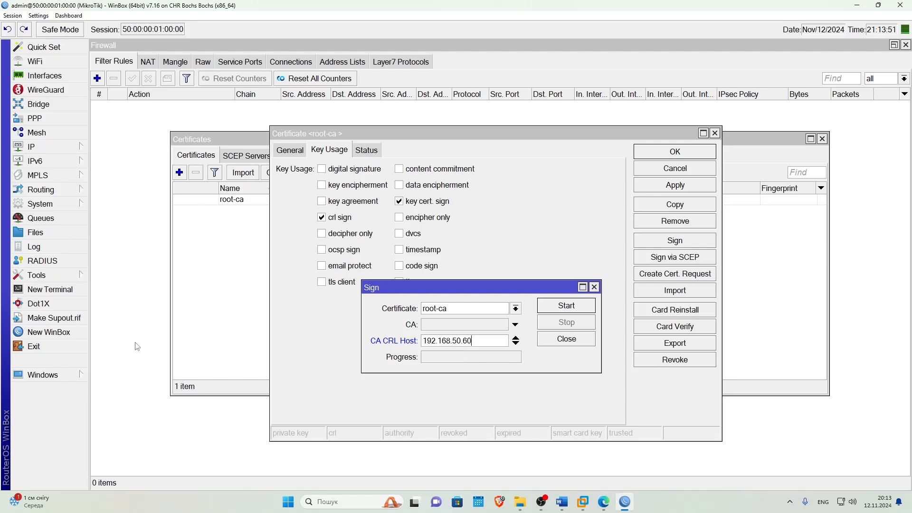
pyautogui.click(547, 308)
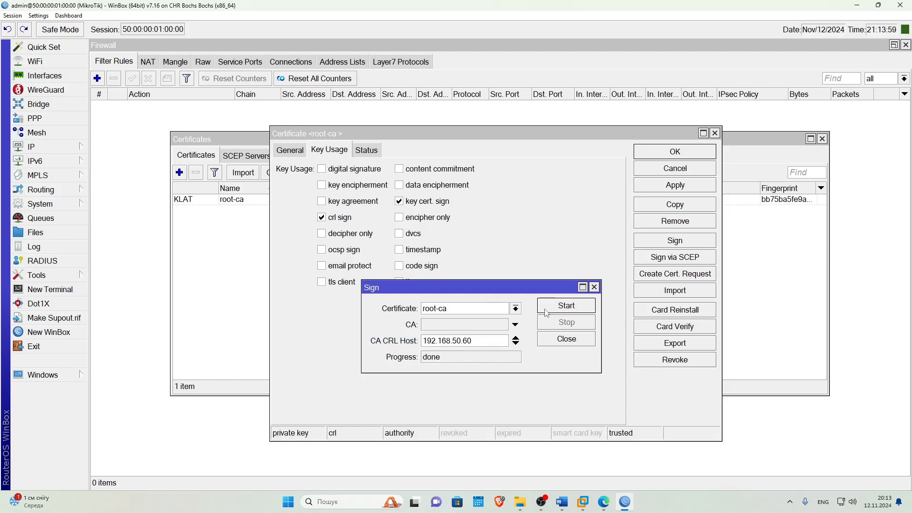
# Close the signing and root-ca windows and begin a new blank certificate.
pyautogui.click(594, 287)
pyautogui.click(715, 133)
pyautogui.click(179, 172)
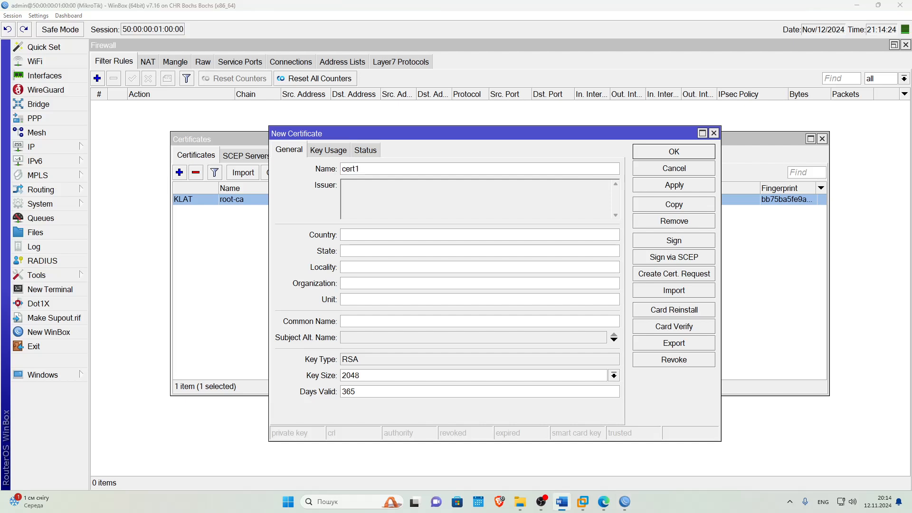
# Name the certificate server-cert with UA, Kyiv, Kyiv, MyCompany and unit IT.
pyautogui.write('server-cert')
pyautogui.write('UA')
pyautogui.click(352, 250)
pyautogui.write('Kyiv')
pyautogui.click(348, 267)
pyautogui.write('Kyiv')
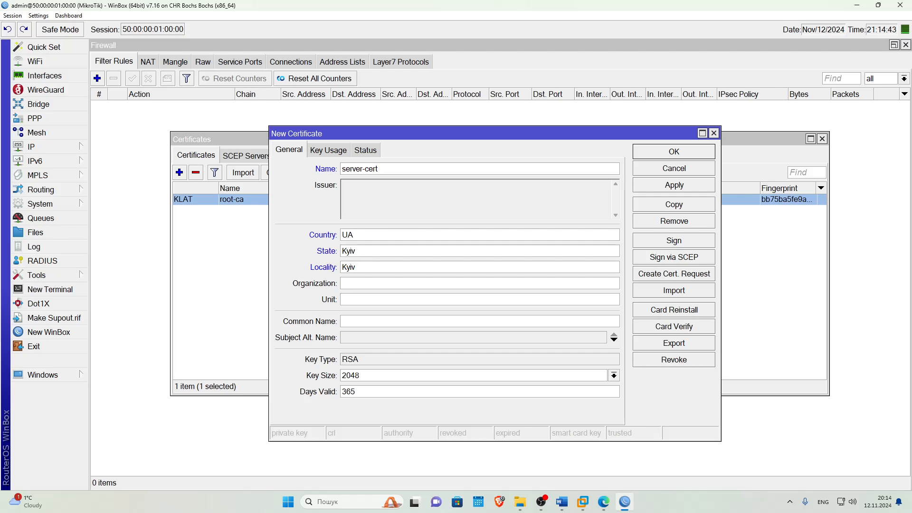
pyautogui.hotkey('alt', 'Tab')
pyautogui.hotkey('alt', 'Tab')
pyautogui.write('MyCompany')
pyautogui.press('Tab')
pyautogui.write('IT')
# Set common name vpn.mycompany and subject alternative name IP 192.168.50.60.
pyautogui.click(344, 321)
pyautogui.write('vpn.mycompany')
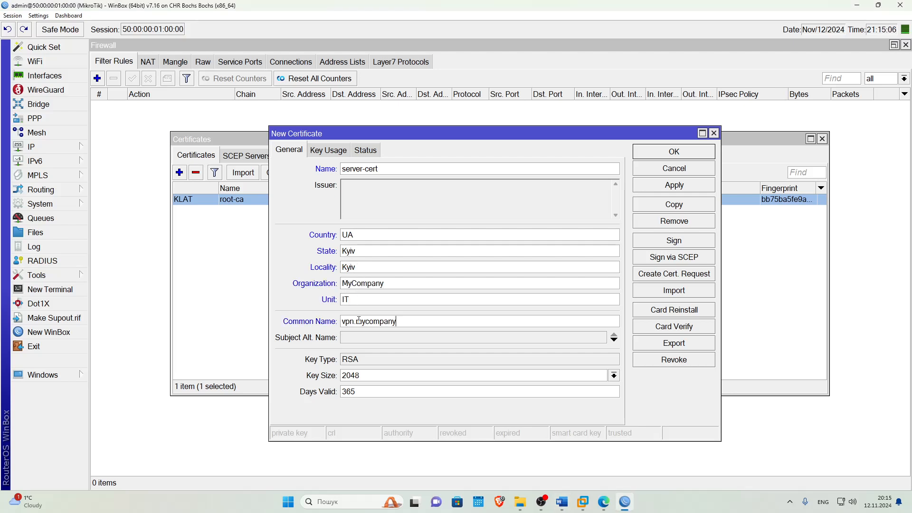
pyautogui.click(364, 337)
pyautogui.moveTo(494, 338); pyautogui.dragTo(466, 351)
pyautogui.write('192.168.50.60')
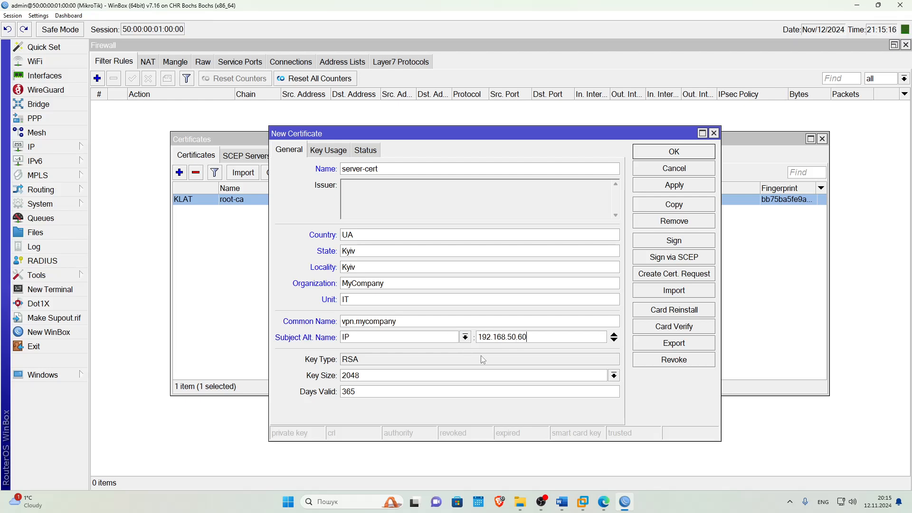
# Enable digital signature, key encipherment and tls server usages, then apply server-cert.
pyautogui.click(328, 150)
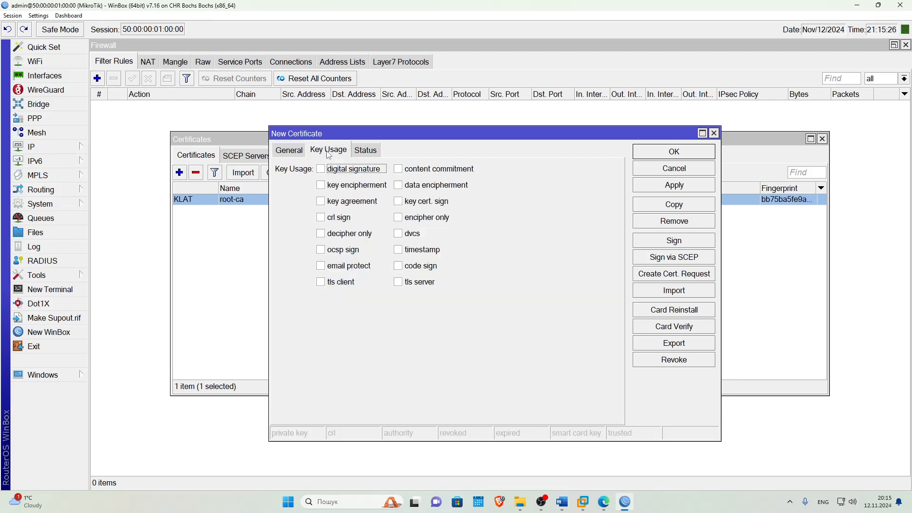
pyautogui.click(338, 170)
pyautogui.click(324, 186)
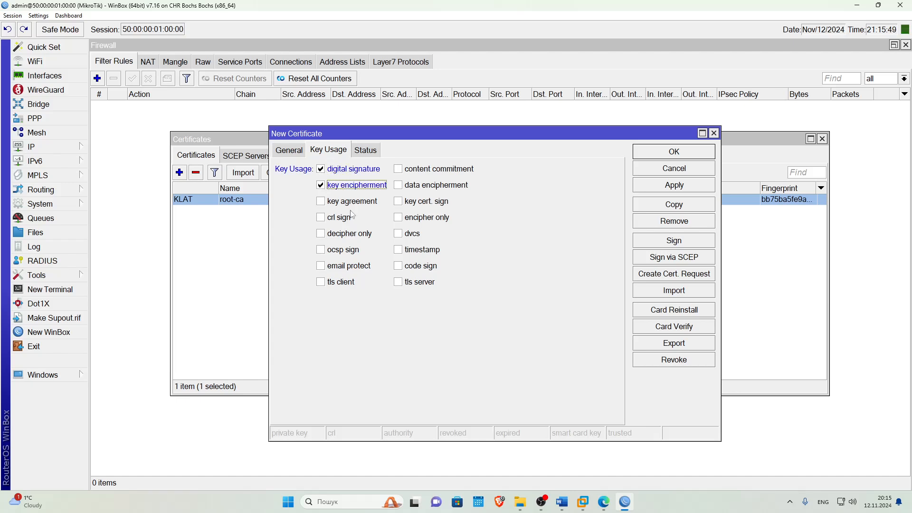
pyautogui.click(400, 283)
pyautogui.click(660, 185)
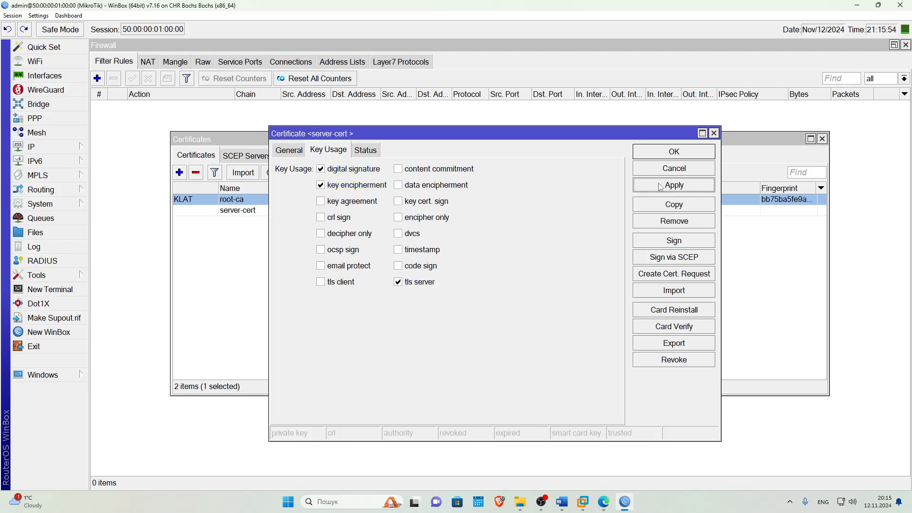
# Prepare to sign server-cert with root-ca as the CA.
pyautogui.click(671, 241)
pyautogui.click(502, 324)
pyautogui.click(507, 332)
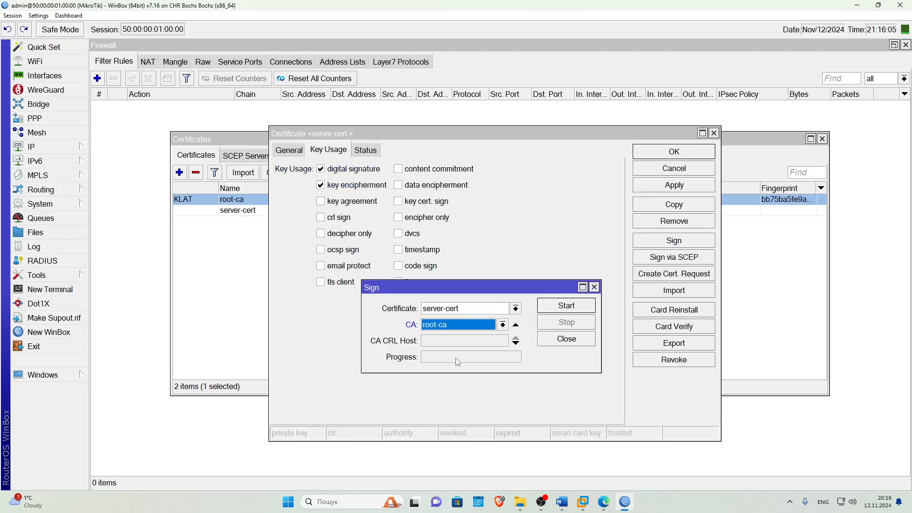
# Sign server-cert with root-ca using CA CRL host 192.168.50.60.
pyautogui.click(441, 345)
pyautogui.write('19')
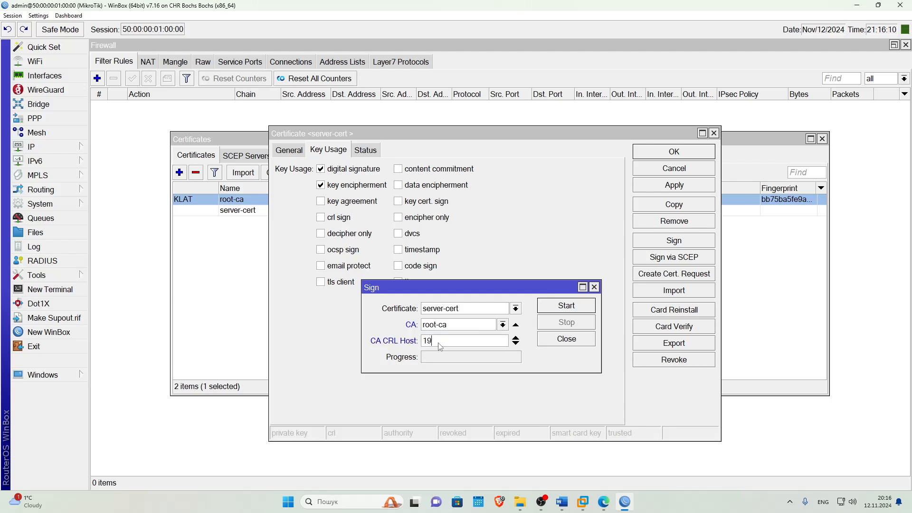
pyautogui.write('2.168.50.60')
pyautogui.click(568, 305)
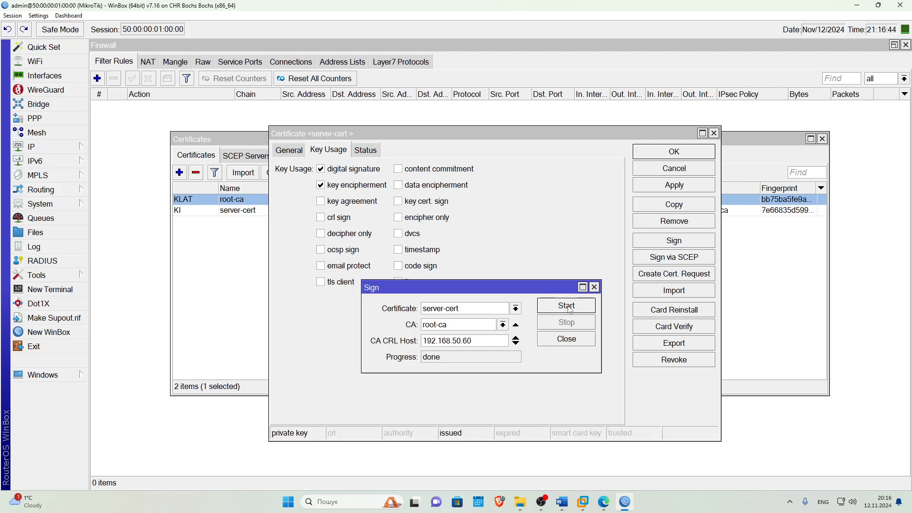
pyautogui.click(594, 287)
# Mark server-cert as trusted, apply, and close its window.
pyautogui.click(289, 150)
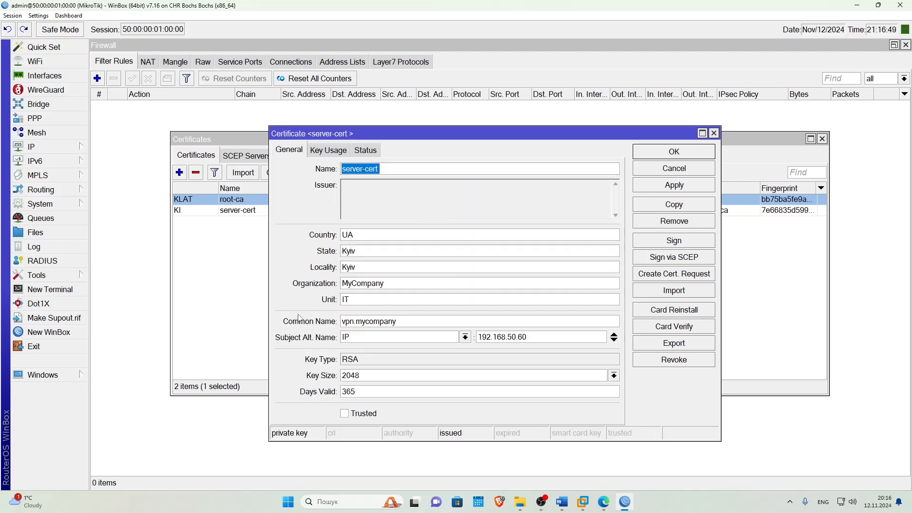
pyautogui.click(344, 414)
pyautogui.click(670, 186)
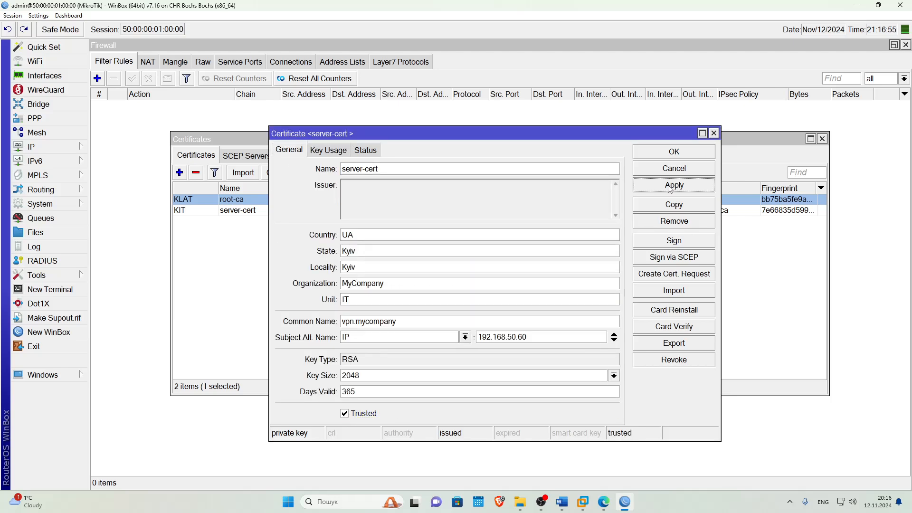
pyautogui.click(674, 154)
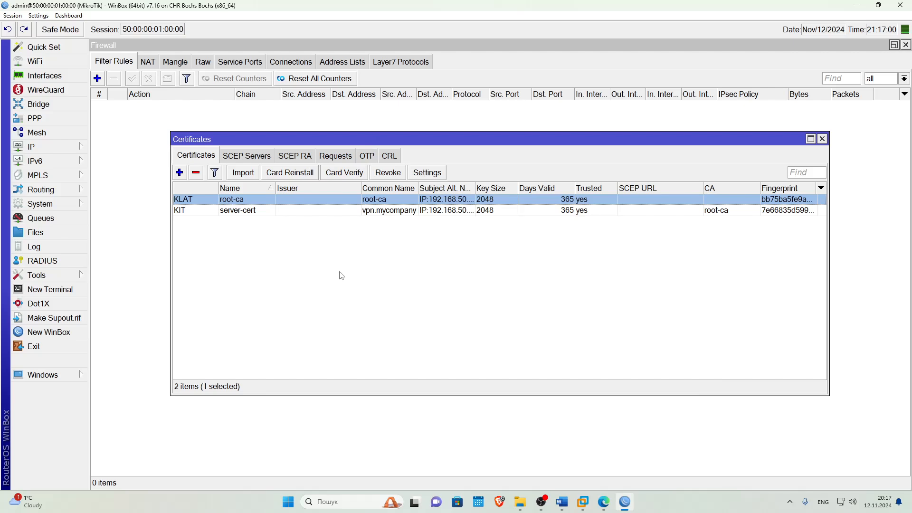
# Start a new certificate named client-cert with country UA, state Kyiv, locality Kyiv.
pyautogui.click(180, 173)
pyautogui.hotkey('alt', 'Tab')
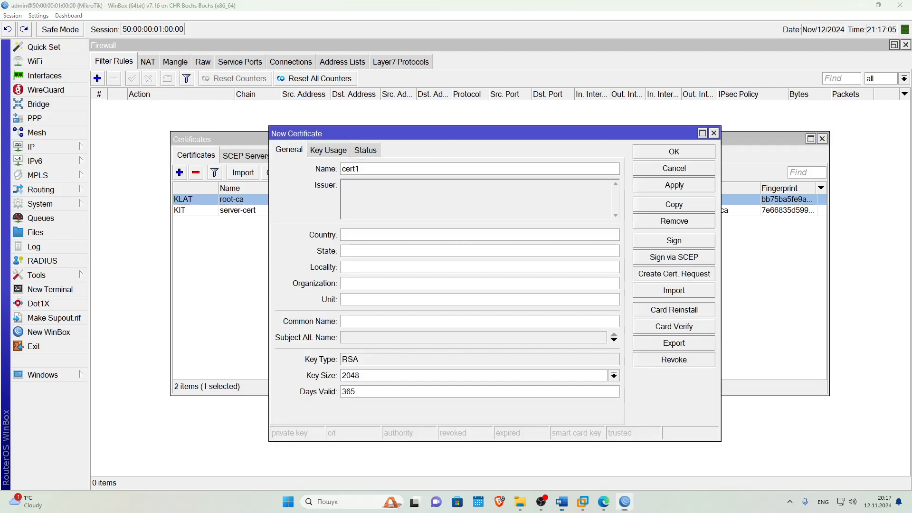
pyautogui.moveTo(375, 169); pyautogui.dragTo(325, 174)
pyautogui.write('client-cert')
pyautogui.click(352, 235)
pyautogui.write('UA')
pyautogui.click(346, 252)
pyautogui.write('Kyiv')
pyautogui.click(356, 267)
pyautogui.write('Kyiv')
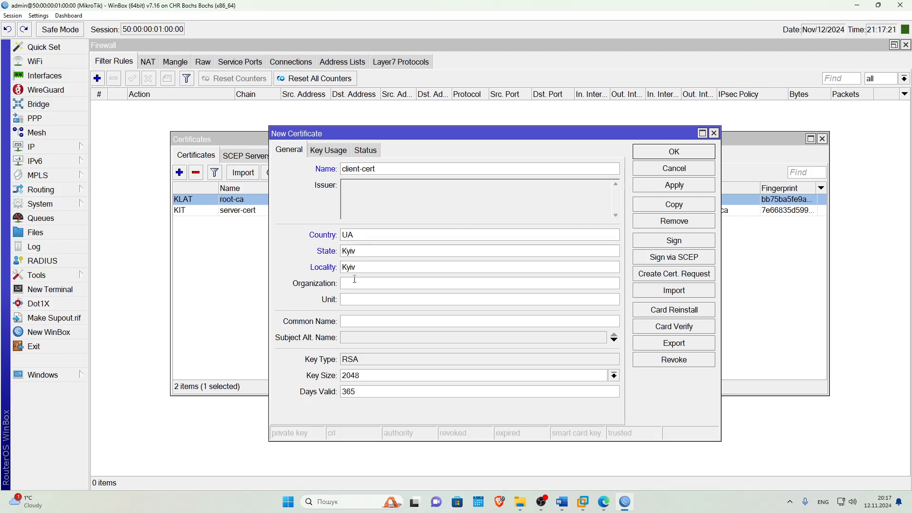
# Set organization MyCompany, unit IT and common name client1.
pyautogui.hotkey('alt', 'Tab')
pyautogui.click(375, 286)
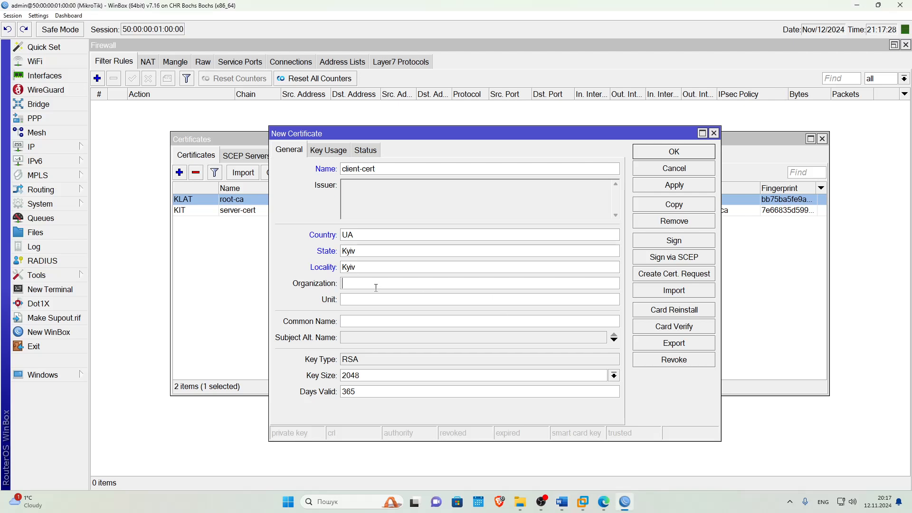
pyautogui.write('MyCompany')
pyautogui.click(354, 301)
pyautogui.write('IT')
pyautogui.write('client1')
# Enable tls client usage, apply client-cert, and bring up its signing options.
pyautogui.click(328, 150)
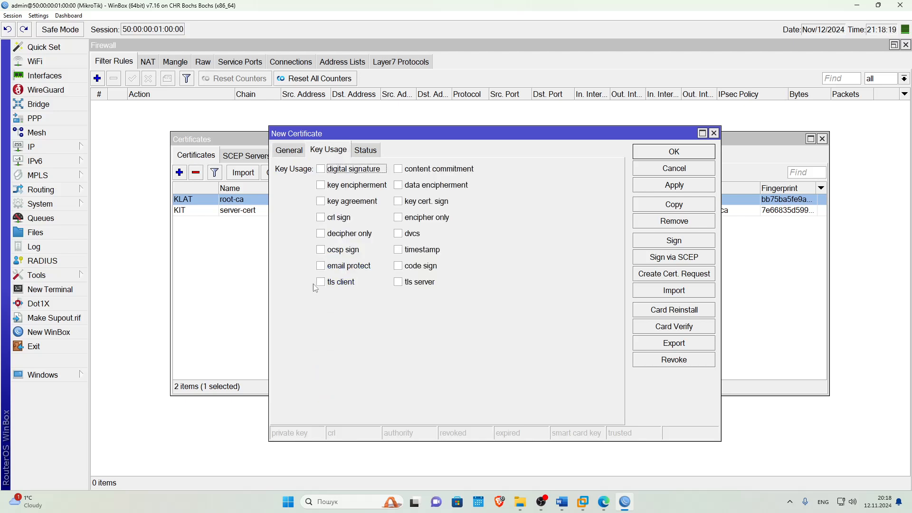
pyautogui.click(321, 282)
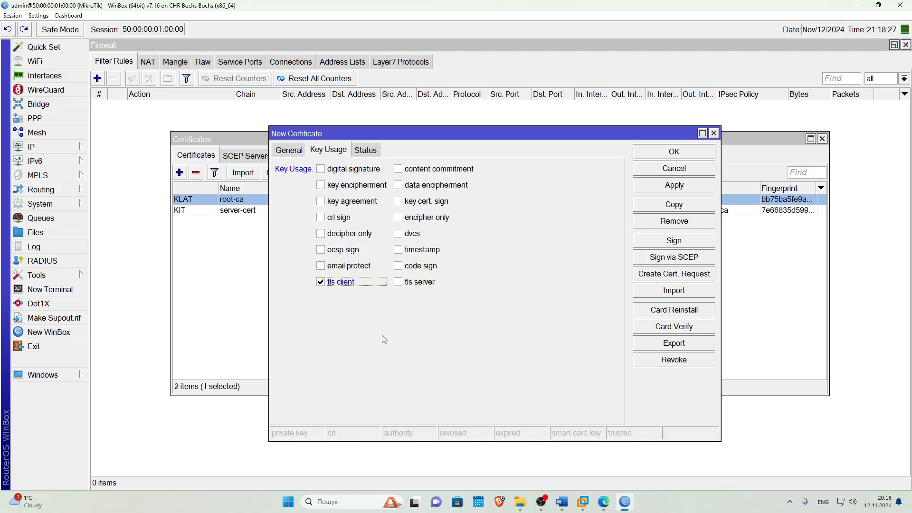
pyautogui.click(667, 188)
pyautogui.click(667, 241)
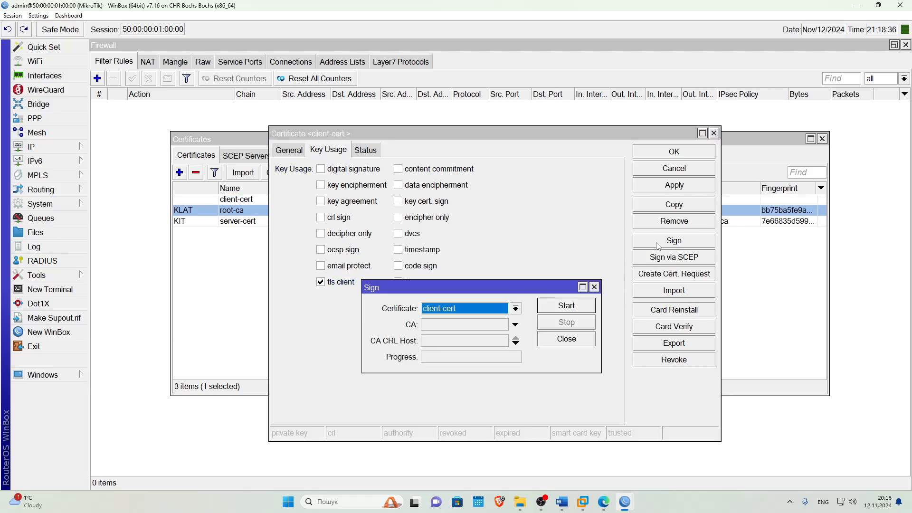
# Sign client-cert with CA root-ca and close the signing and certificate windows.
pyautogui.click(516, 325)
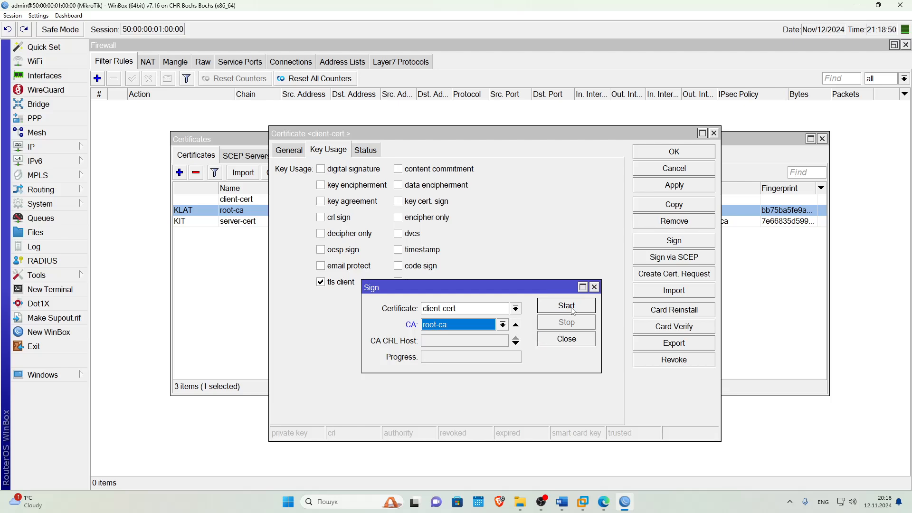
pyautogui.click(573, 311)
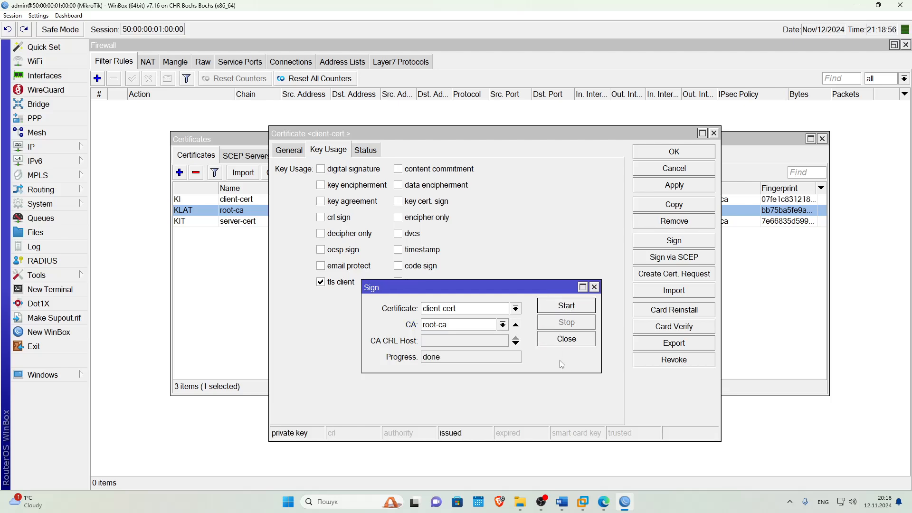
pyautogui.click(594, 287)
pyautogui.click(684, 153)
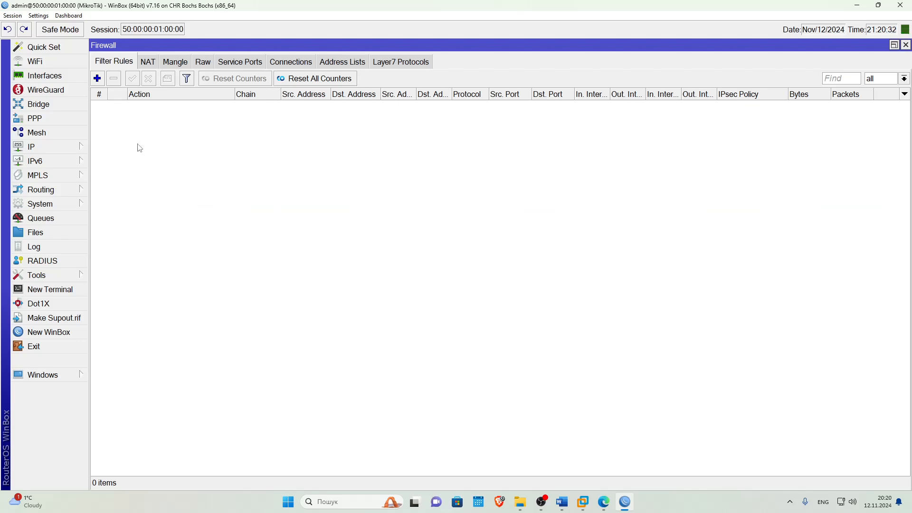
# Draft PPP profile SSTP with local address 10.10.10.1 and an empty remote address.
pyautogui.click(43, 119)
pyautogui.click(241, 162)
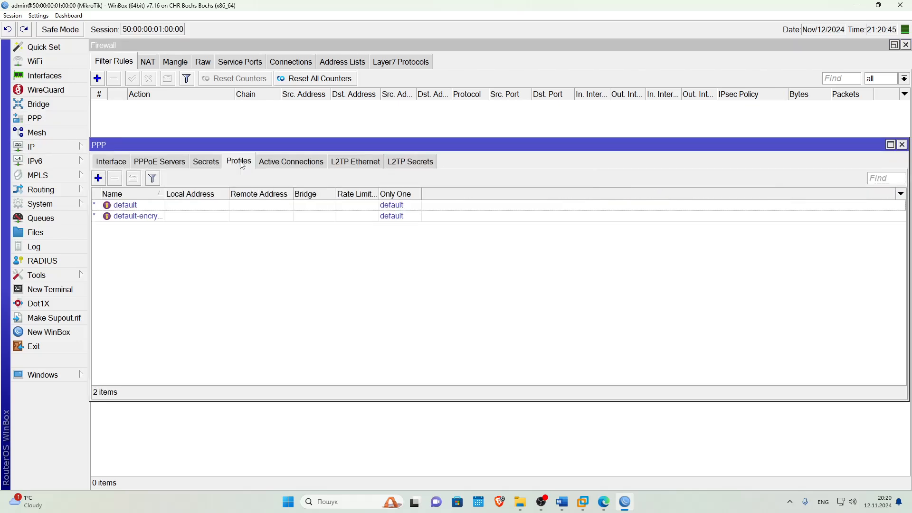
pyautogui.click(98, 178)
pyautogui.write('SSTP')
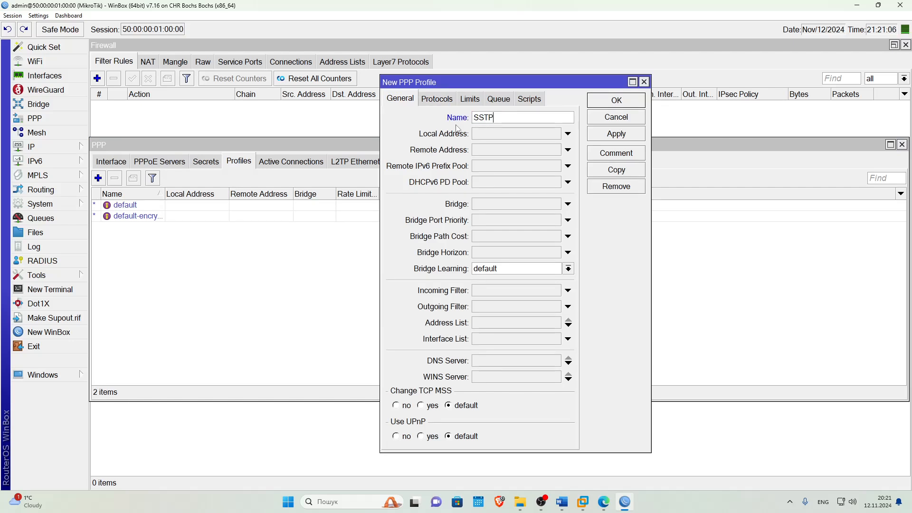
pyautogui.click(481, 139)
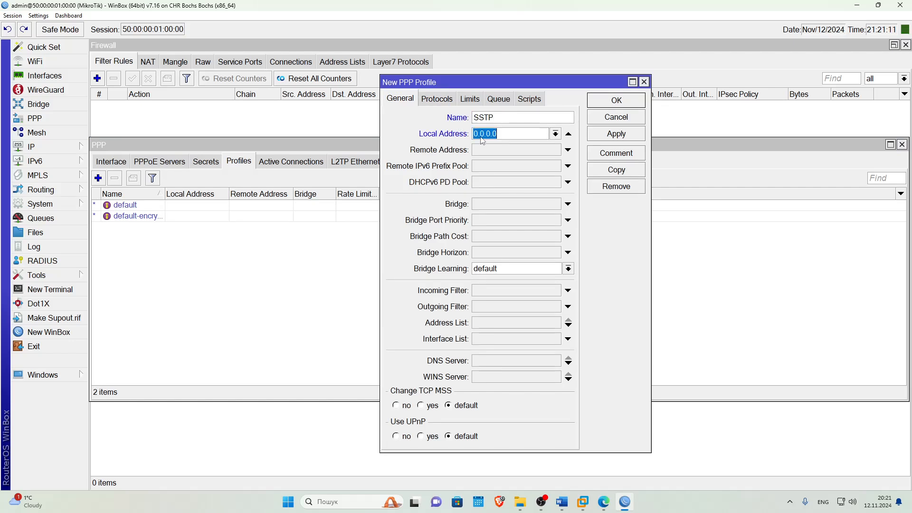
pyautogui.write('10.10.10.1')
pyautogui.click(510, 151)
pyautogui.write('10.10.10')
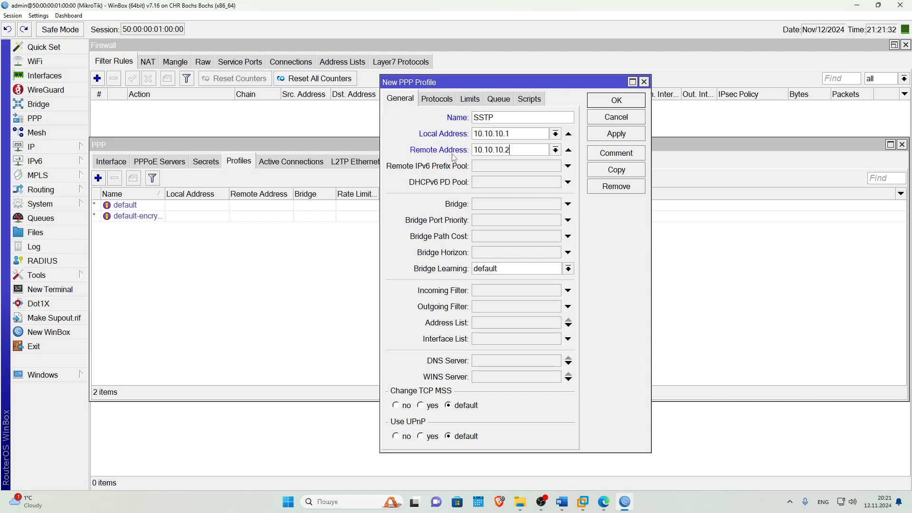
pyautogui.write('.2')
pyautogui.hotkey('ctrl', 'a')
pyautogui.press('BackSpace')
pyautogui.click(48, 147)
# Add IP pool SSTP_VPN with addresses 10.10.10.5-10.10.10.50.
pyautogui.click(109, 315)
pyautogui.moveTo(370, 139); pyautogui.dragTo(243, 216)
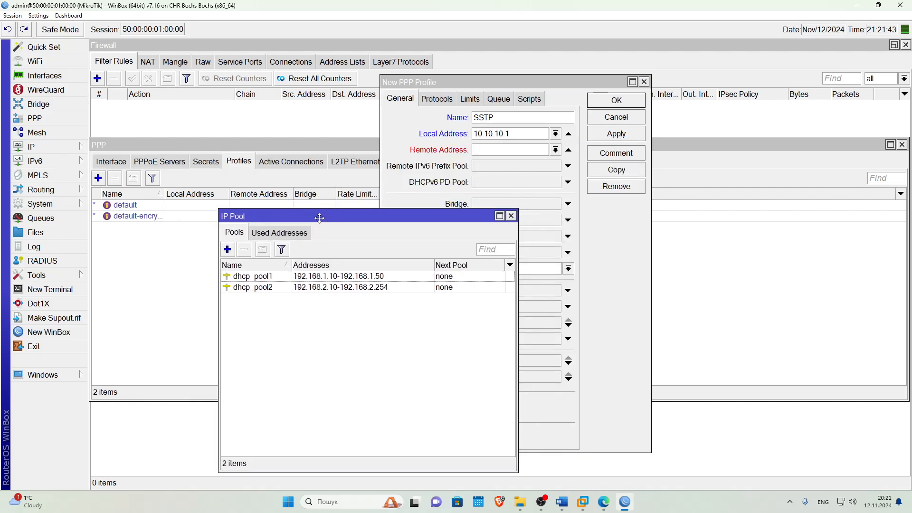
pyautogui.click(227, 249)
pyautogui.click(468, 226)
pyautogui.hotkey('ctrl', 'a')
pyautogui.write('S')
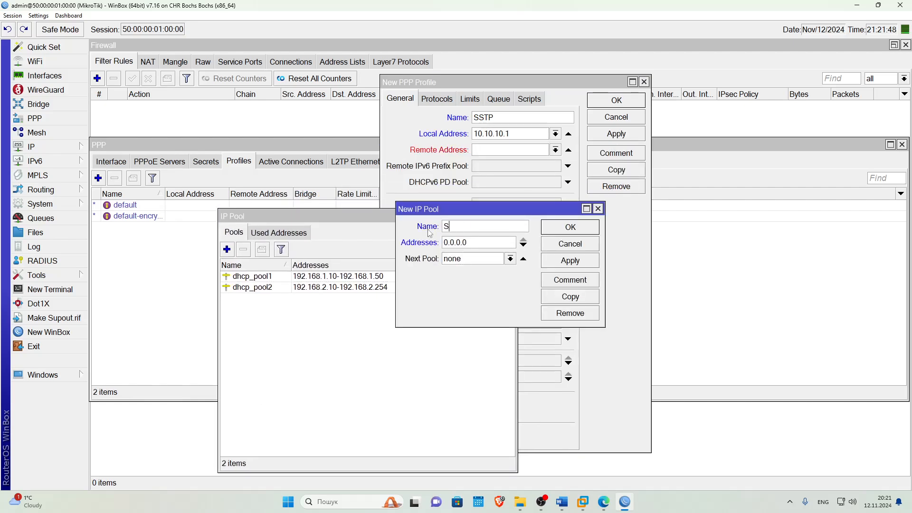
pyautogui.write('STP_VPN')
pyautogui.press('Tab')
pyautogui.write('10.10.10.')
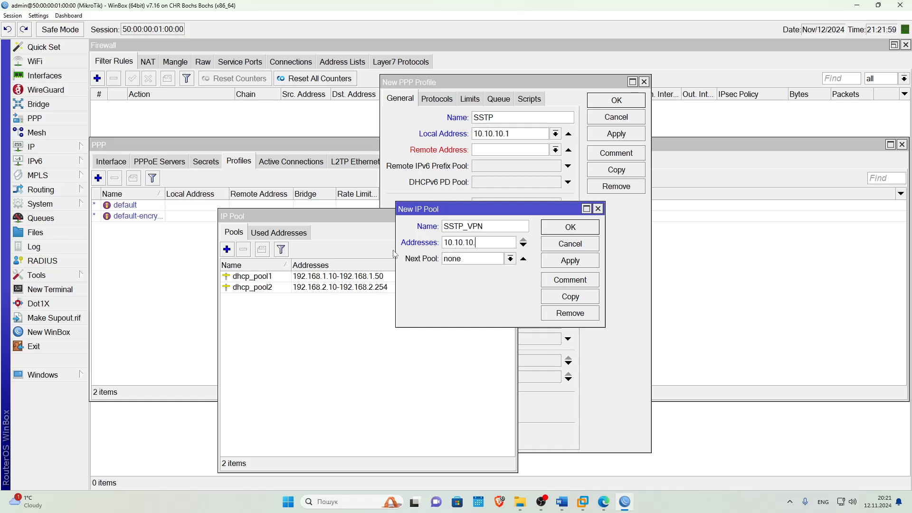
pyautogui.write('5-10.10.10.50')
pyautogui.click(572, 260)
pyautogui.click(570, 227)
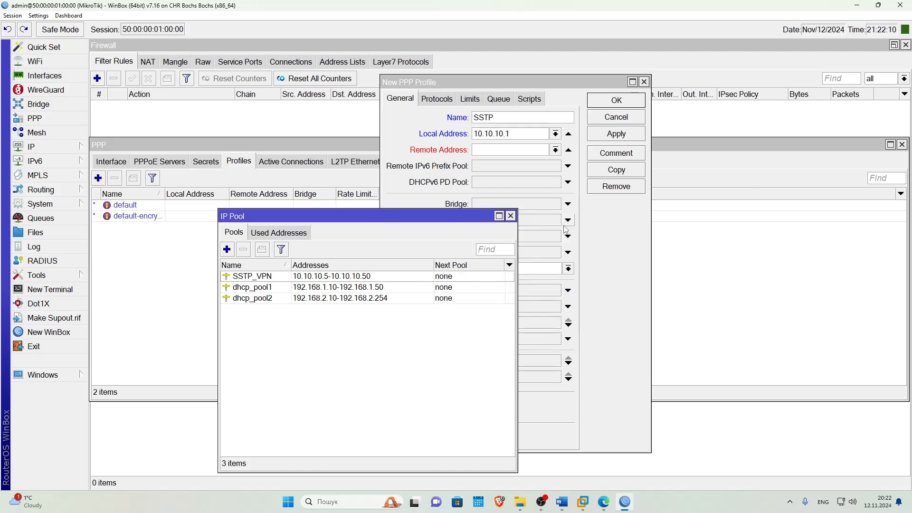
pyautogui.click(319, 278)
pyautogui.click(511, 216)
# Set the SSTP profile's remote address to SSTP_VPN, save it, and view PPP secrets.
pyautogui.click(555, 150)
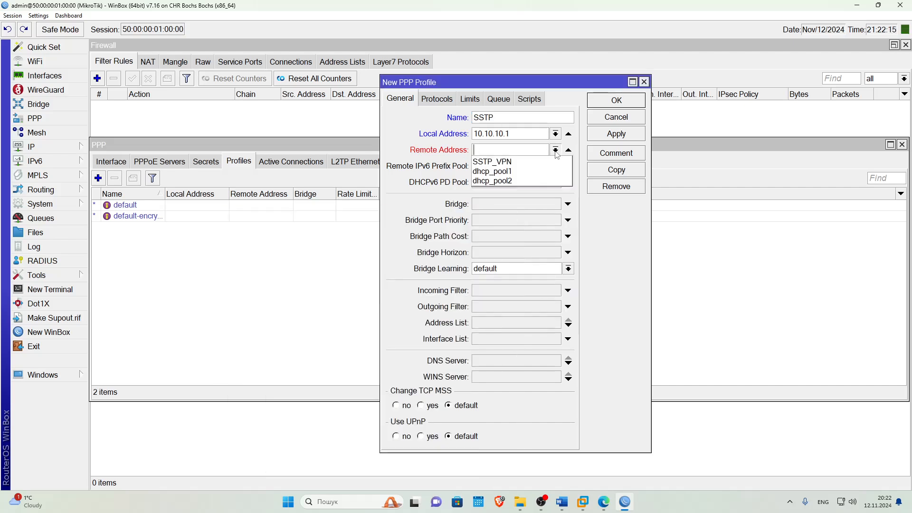
pyautogui.click(504, 162)
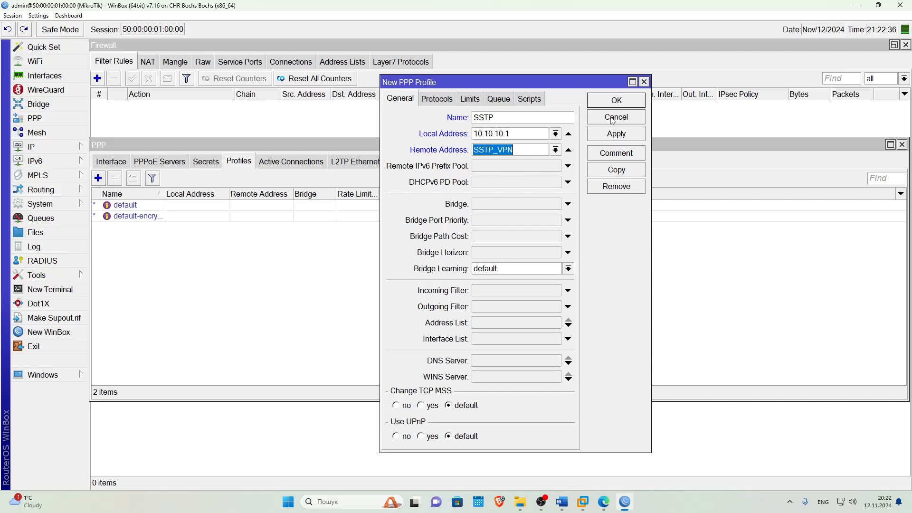
pyautogui.click(616, 101)
pyautogui.click(206, 161)
# Add PPP secret client_1 with its password, service sstp and profile SSTP.
pyautogui.click(98, 178)
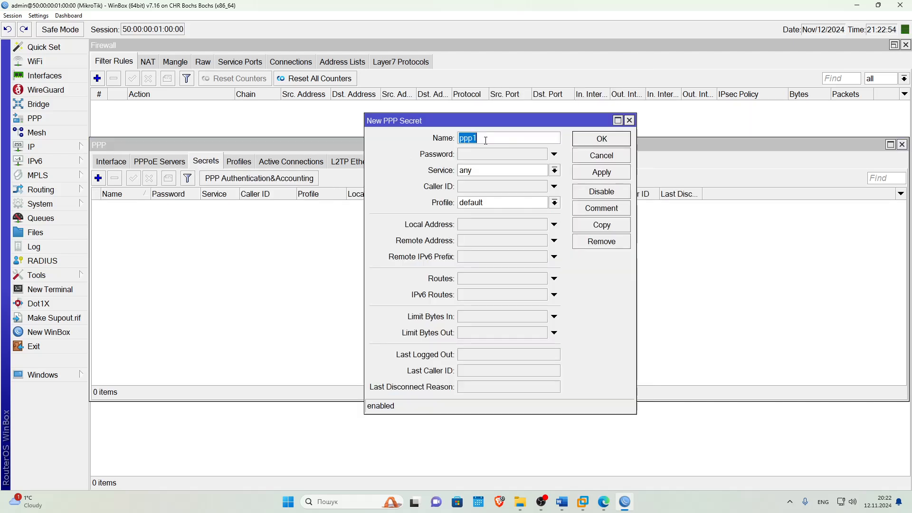
pyautogui.write('client_1')
pyautogui.click(468, 158)
pyautogui.write('******')
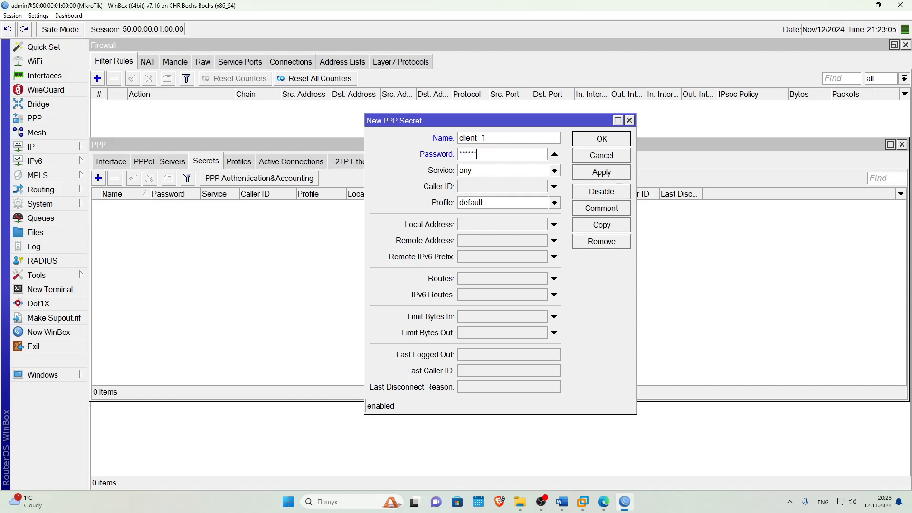
pyautogui.click(481, 174)
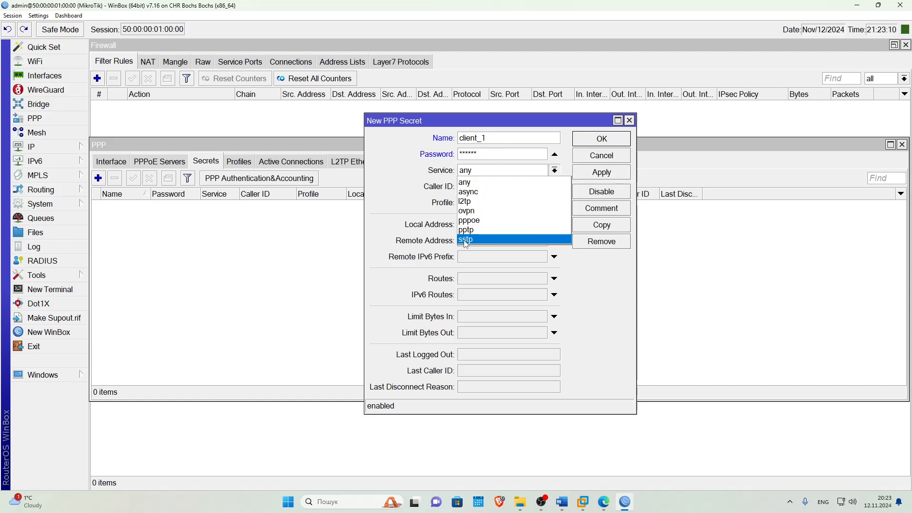
pyautogui.click(470, 243)
pyautogui.click(472, 204)
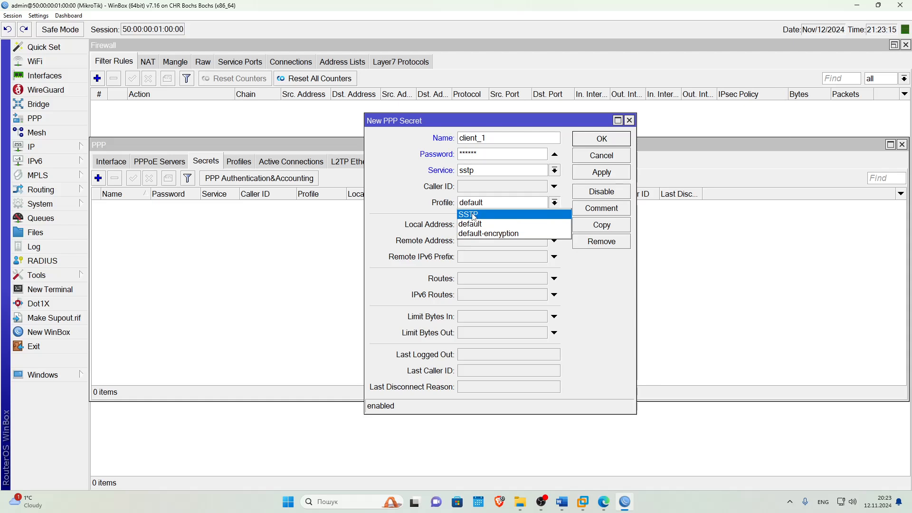
pyautogui.click(474, 212)
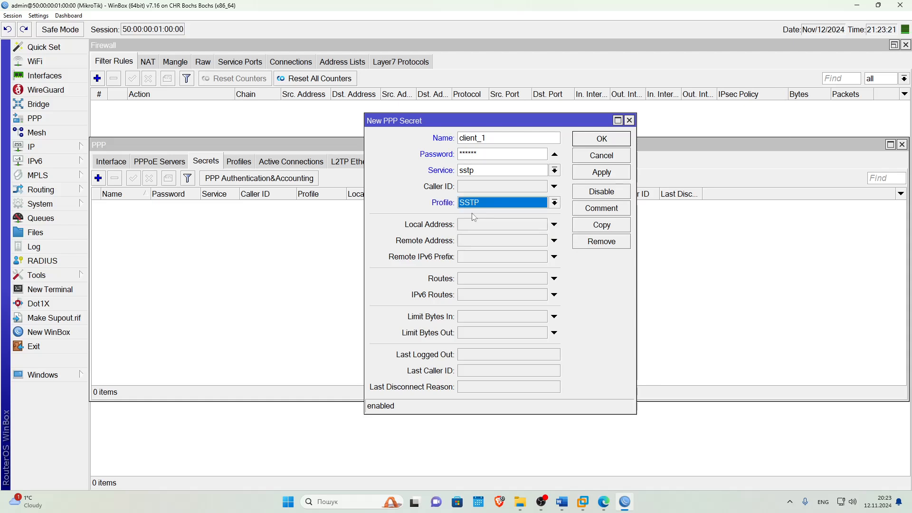
pyautogui.click(594, 175)
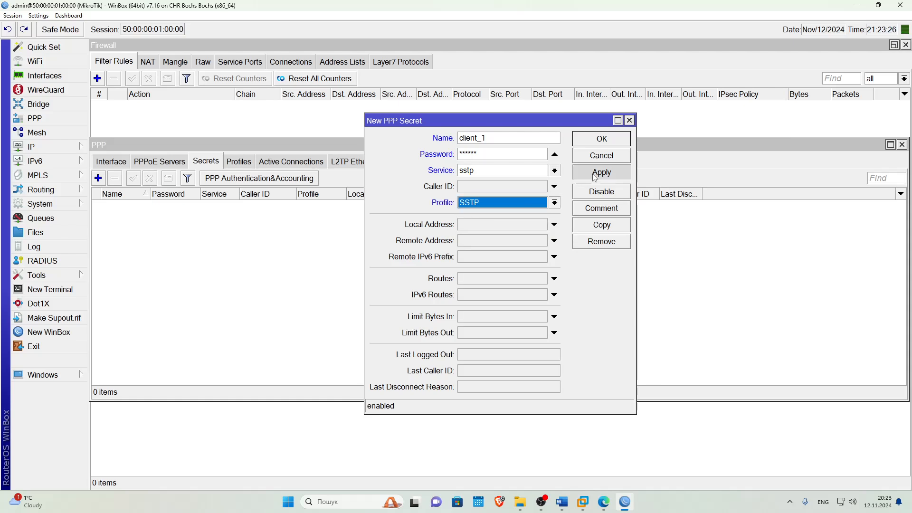
pyautogui.click(597, 139)
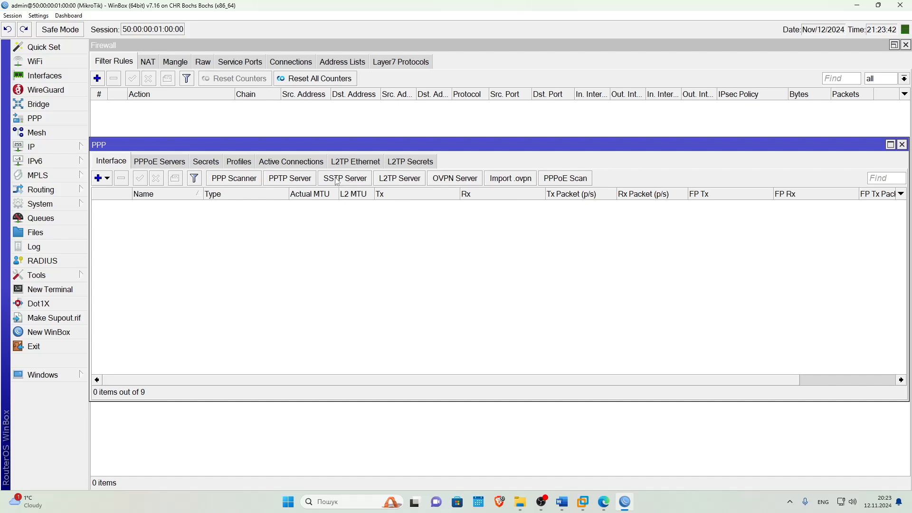
# Enable the SSTP server on port 443 with the SSTP default profile, turning off pap and chap.
pyautogui.click(351, 182)
pyautogui.click(416, 163)
pyautogui.click(451, 178)
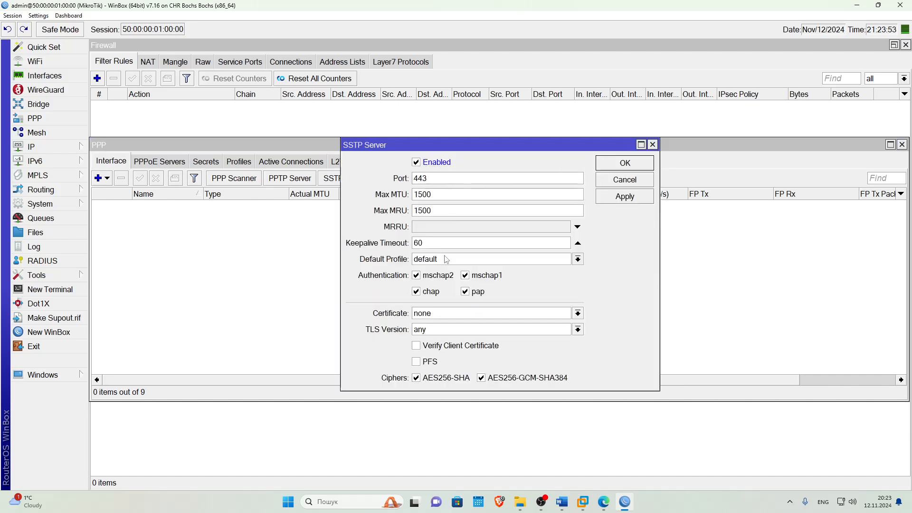
pyautogui.click(424, 262)
pyautogui.click(422, 267)
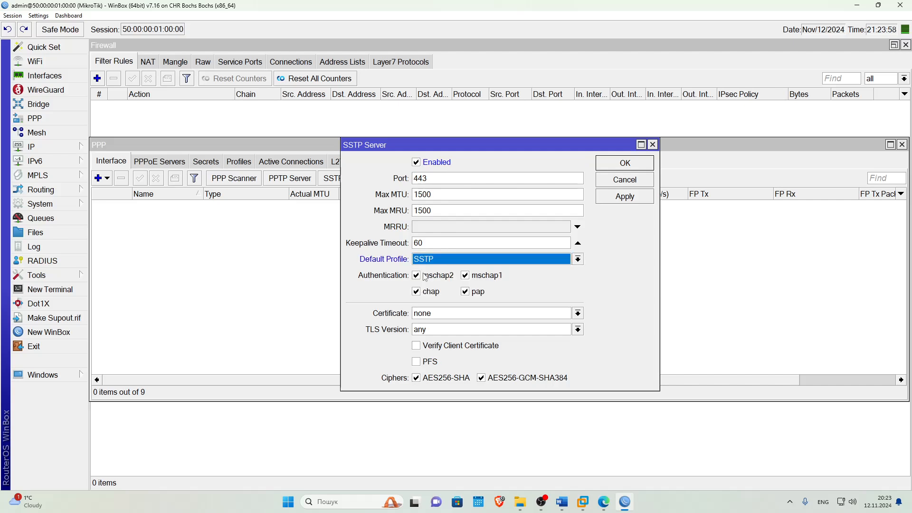
pyautogui.click(465, 291)
pyautogui.click(416, 291)
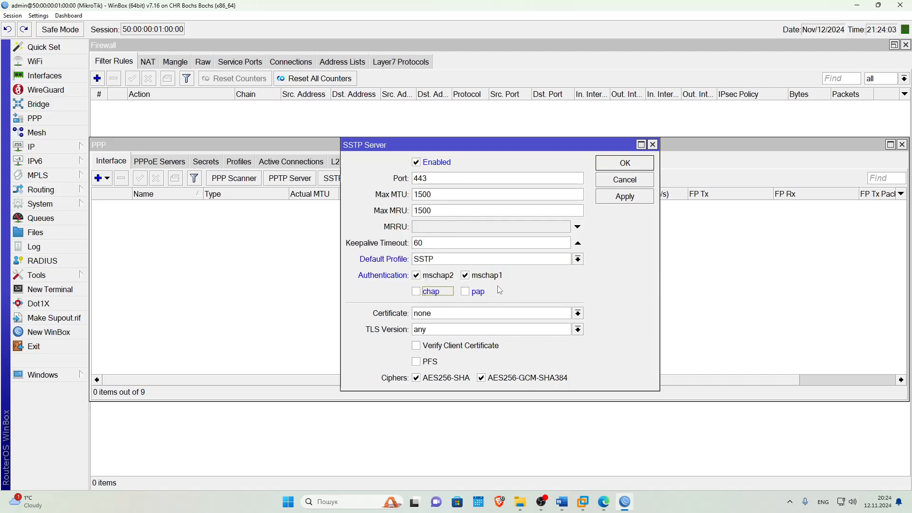
# Set the SSTP server certificate to server-cert, enable PFS, and save.
pyautogui.click(423, 314)
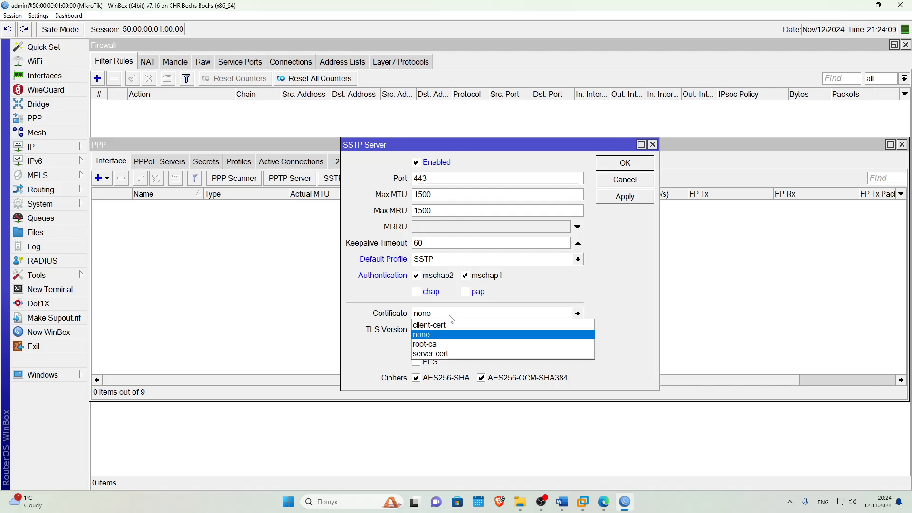
pyautogui.click(440, 354)
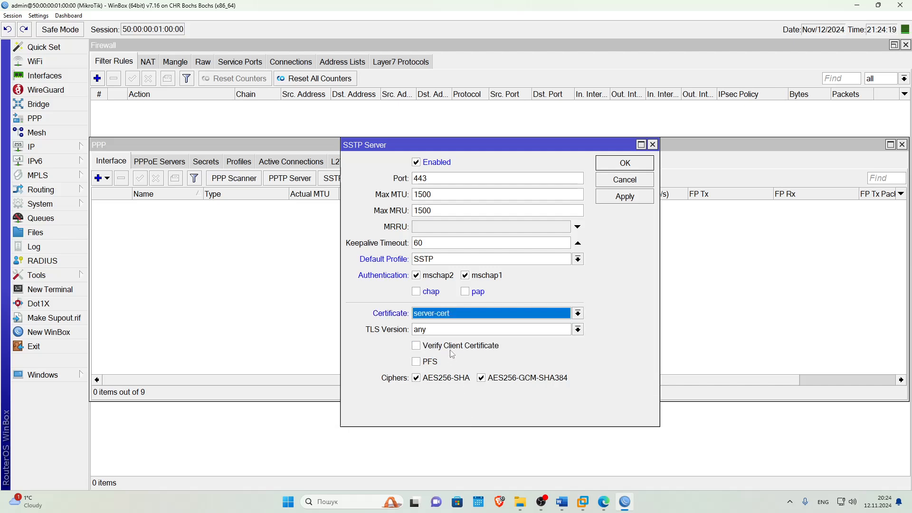
pyautogui.click(419, 363)
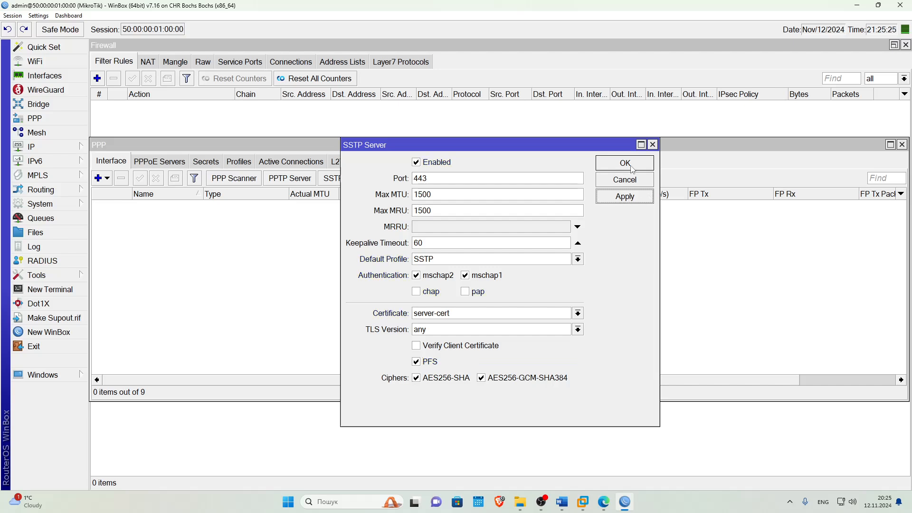
pyautogui.click(630, 166)
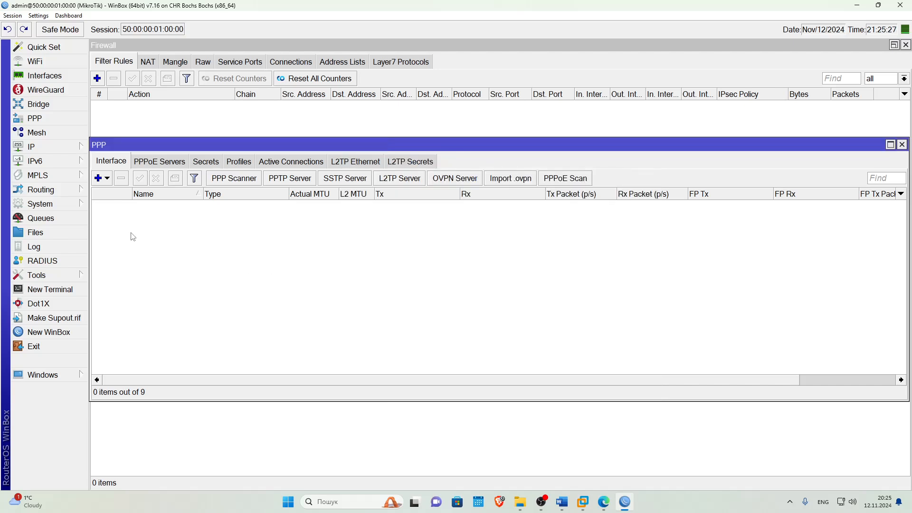
# Create an SSTP Server Binding named Client_1 for user client1 and save it.
pyautogui.click(108, 179)
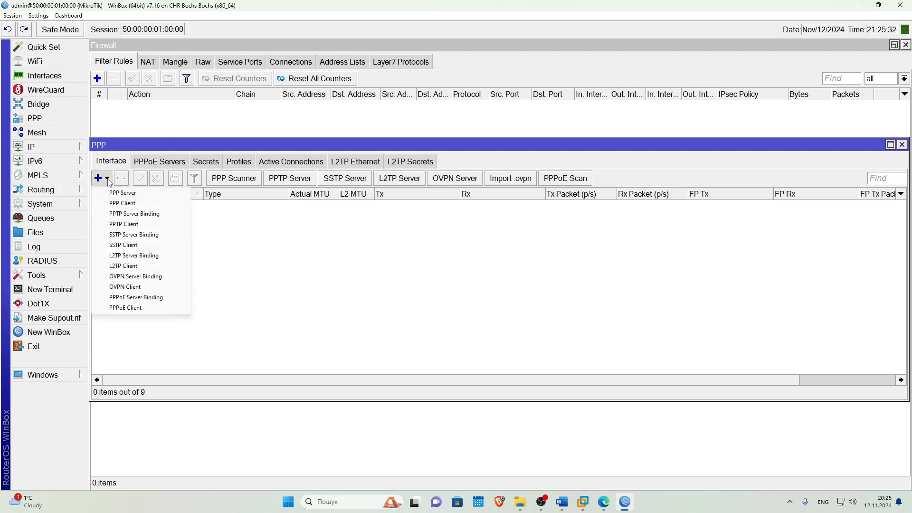
pyautogui.click(117, 234)
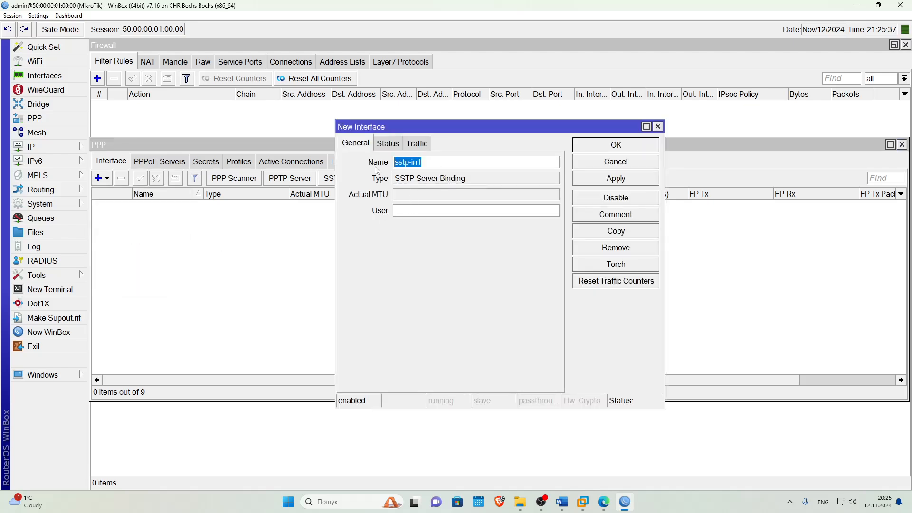
pyautogui.write('Client_1')
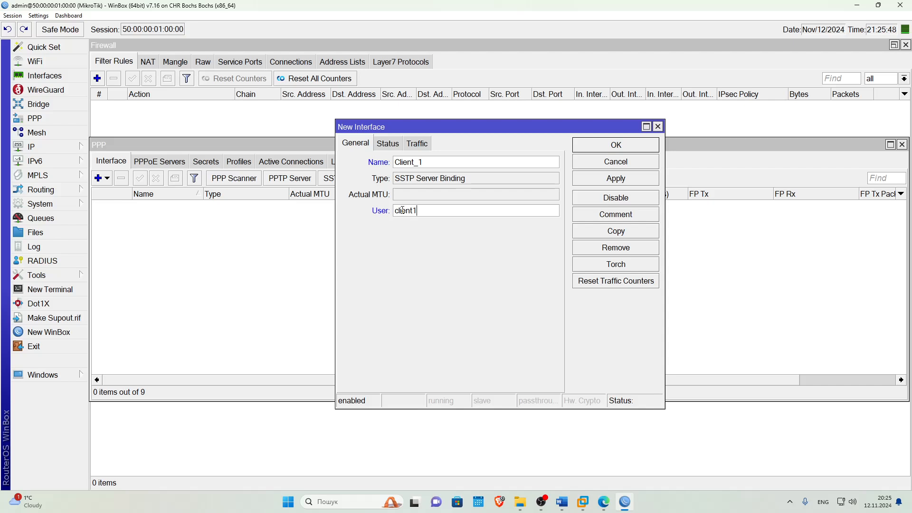
pyautogui.click(603, 180)
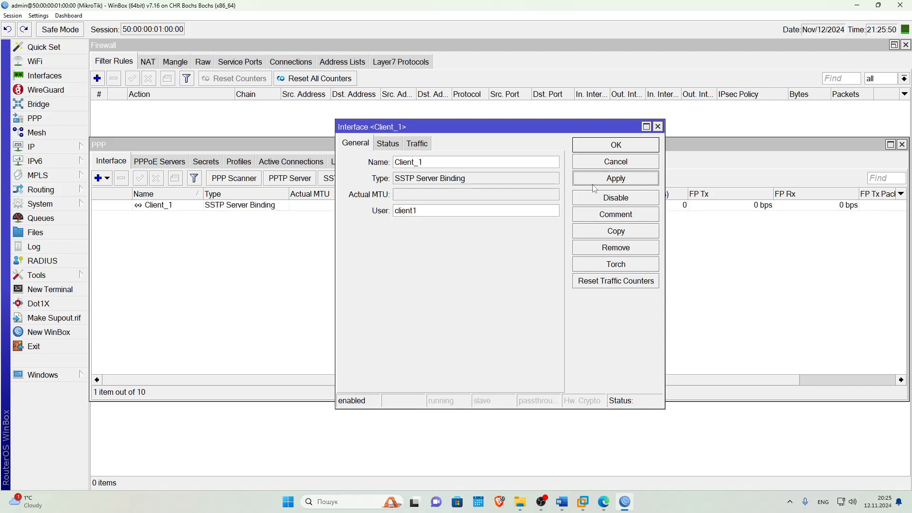
pyautogui.click(593, 150)
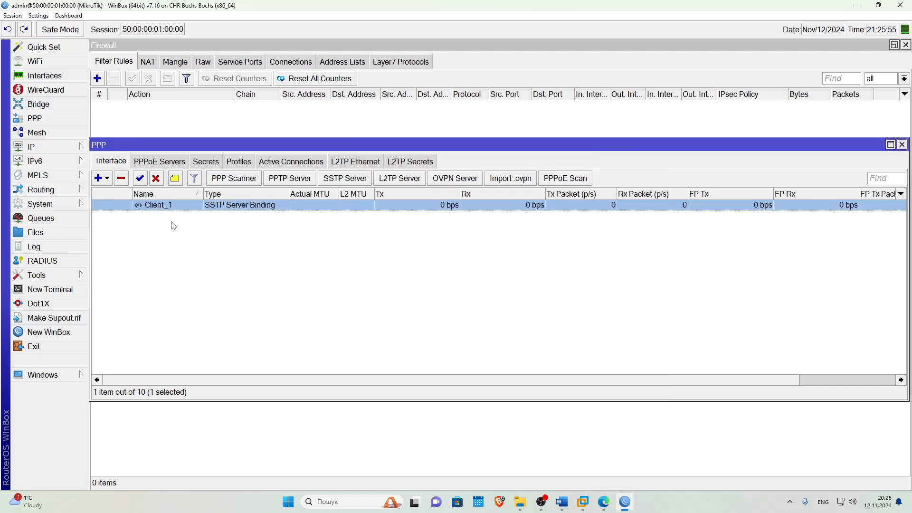
# Add a firewall filter rule: chain input, protocol tcp, destination port 443, action accept.
pyautogui.click(902, 144)
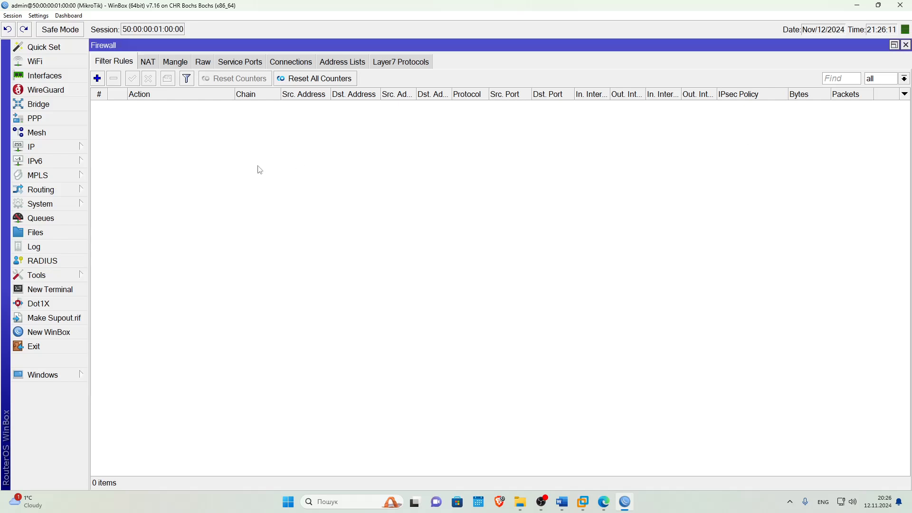
pyautogui.click(97, 78)
pyautogui.click(206, 114)
pyautogui.click(556, 129)
pyautogui.click(299, 150)
pyautogui.click(293, 215)
pyautogui.click(304, 248)
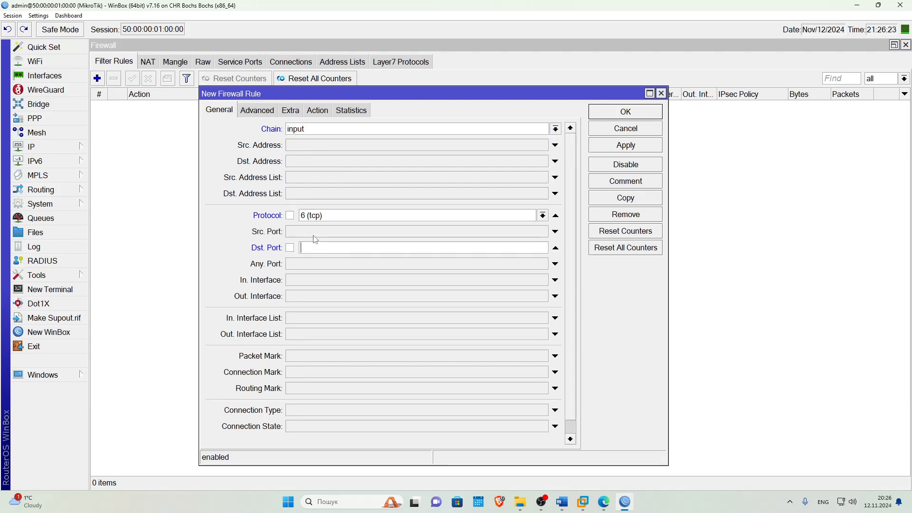
pyautogui.click(318, 110)
pyautogui.click(271, 129)
pyautogui.click(270, 139)
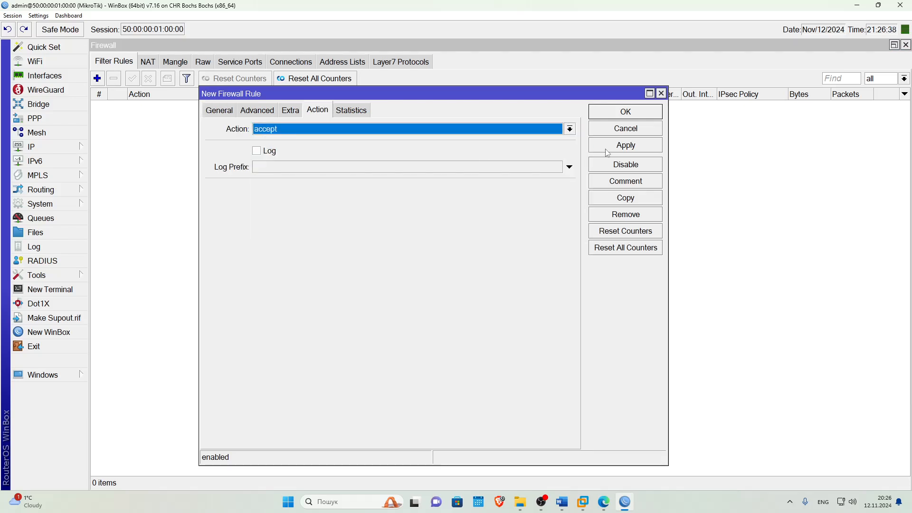
pyautogui.click(625, 111)
# Comment the new port 443 rule as SSTP_VPN.
pyautogui.click(147, 107)
pyautogui.click(167, 78)
pyautogui.write('SSTP')
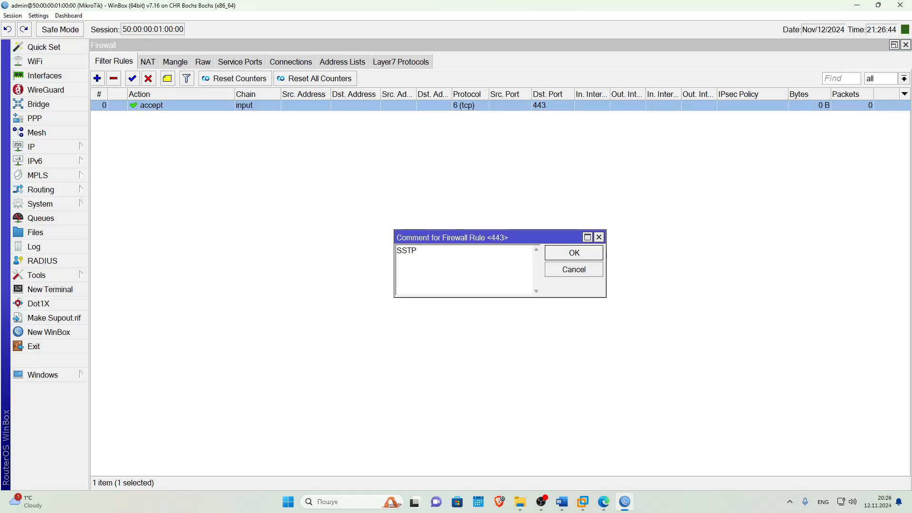
pyautogui.write('_VPN')
pyautogui.press('Return')
# Add a static route with destination 192.168.2.0/24 and gateway Client_1, then close Routes.
pyautogui.click(31, 146)
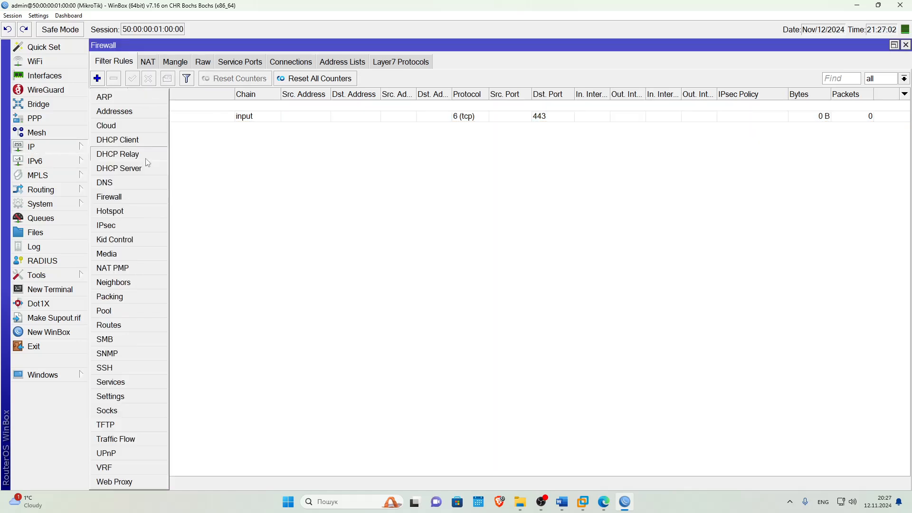
pyautogui.click(119, 325)
pyautogui.click(180, 192)
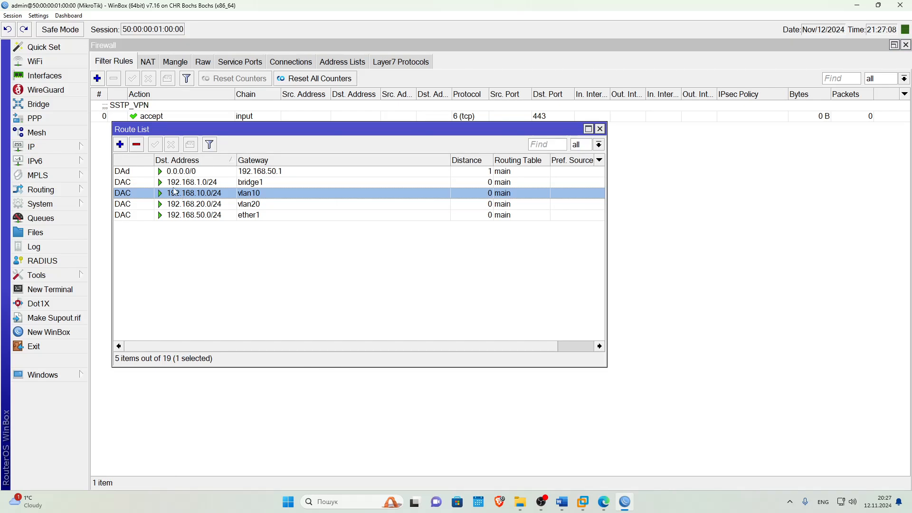
pyautogui.click(120, 144)
pyautogui.moveTo(368, 114); pyautogui.dragTo(141, 140)
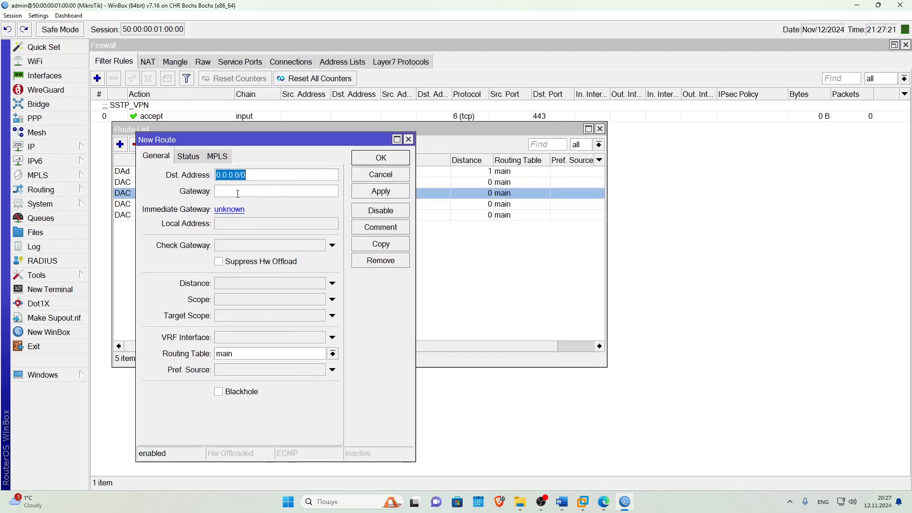
pyautogui.write('192.168.2.1')
pyautogui.press('BackSpace')
pyautogui.write('0/24')
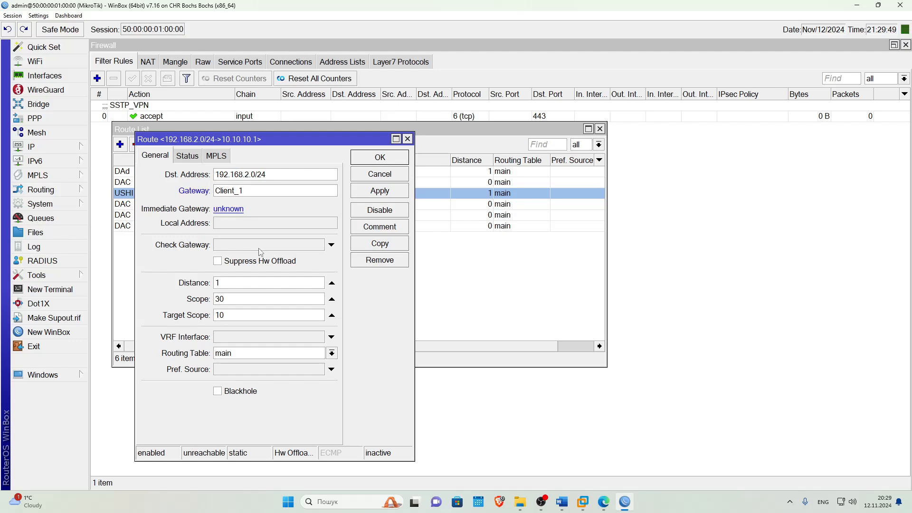
pyautogui.click(373, 192)
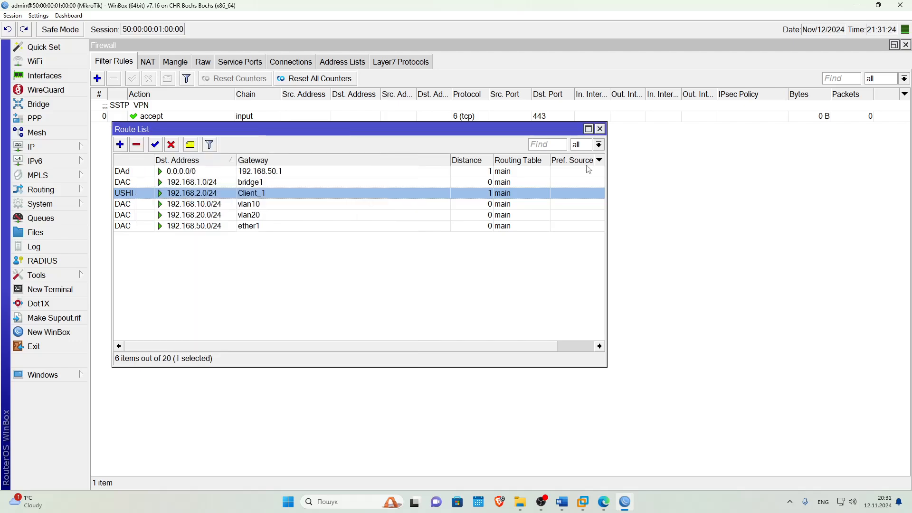
pyautogui.click(599, 129)
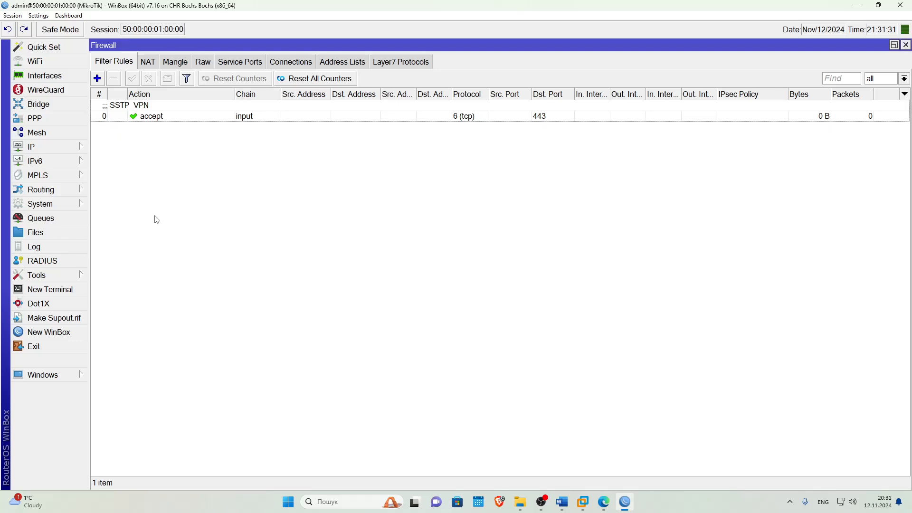
# Export client-cert as PEM files protected with a passphrase.
pyautogui.click(35, 118)
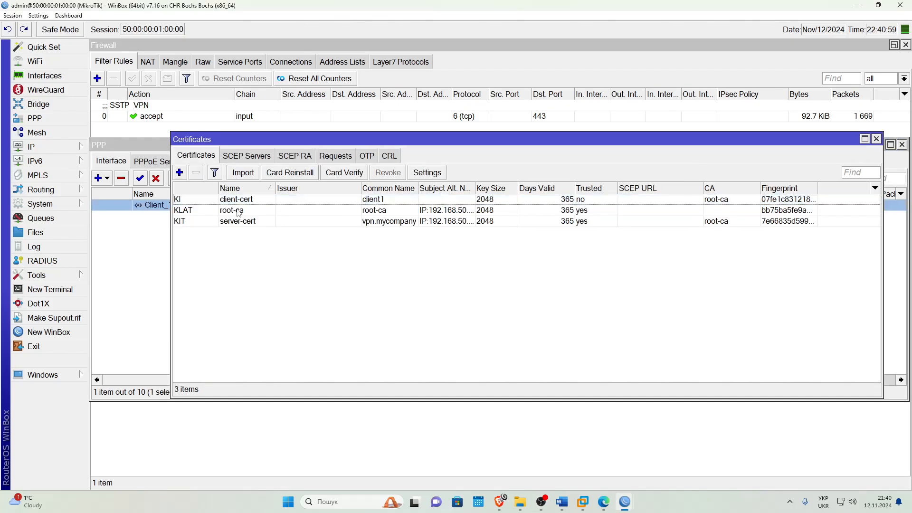
pyautogui.click(231, 200)
pyautogui.rightClick(230, 200)
pyautogui.click(251, 346)
pyautogui.click(510, 280)
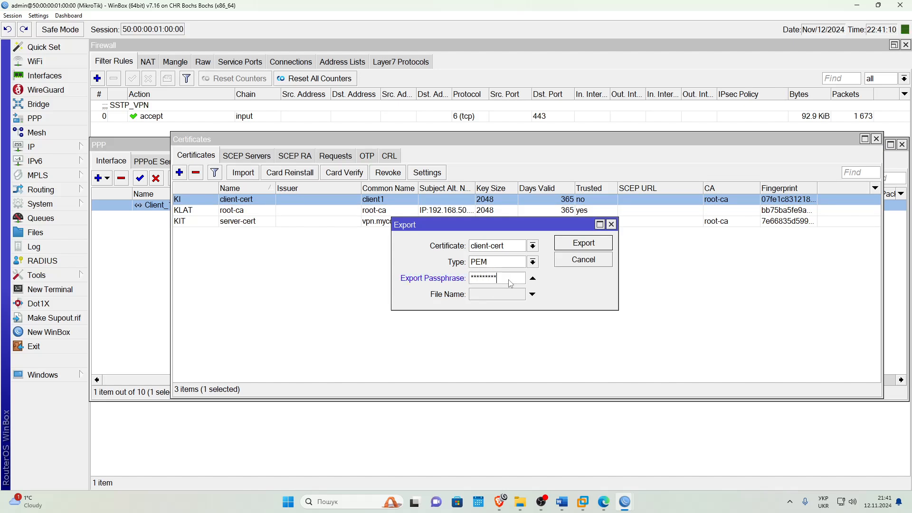
pyautogui.click(577, 245)
pyautogui.click(875, 139)
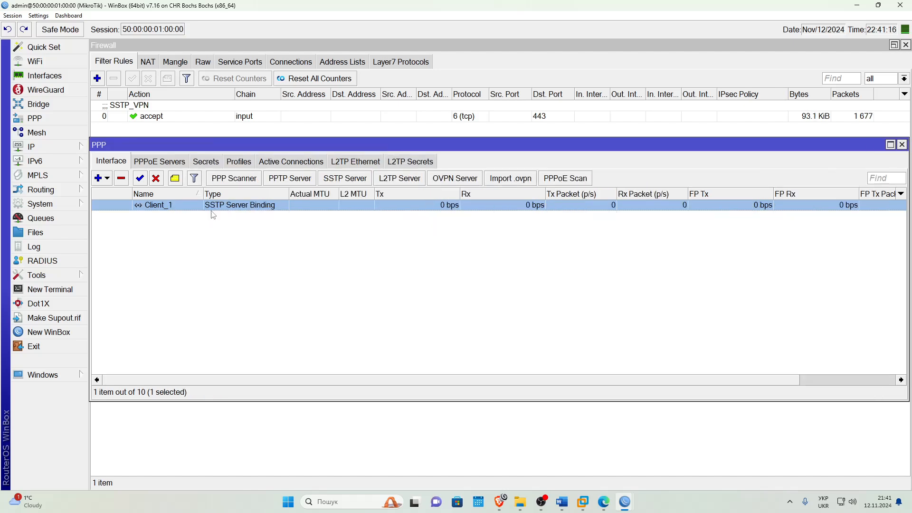
# Copy cert_export_client-cert.crt and .key into the second router's File List.
pyautogui.click(36, 232)
pyautogui.click(384, 210)
pyautogui.click(388, 199)
pyautogui.hotkey('alt', 'Tab')
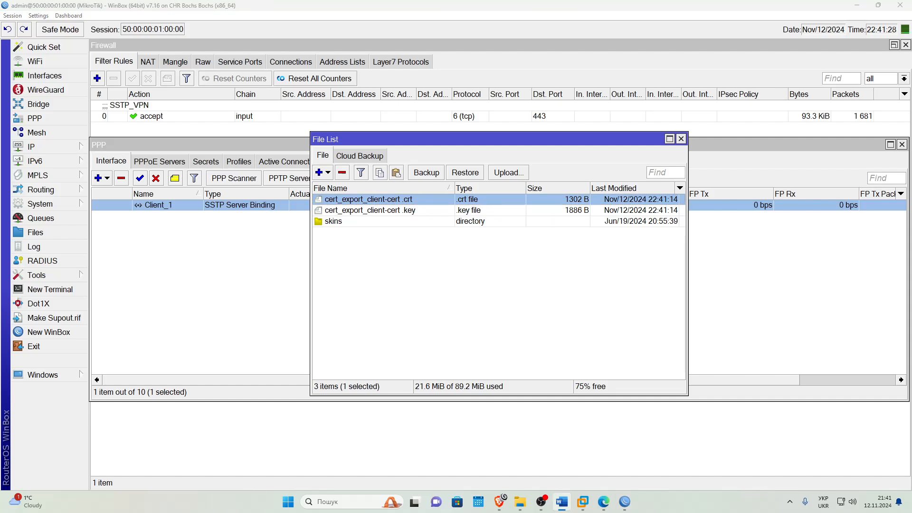
pyautogui.moveTo(625, 501)
pyautogui.click(570, 427)
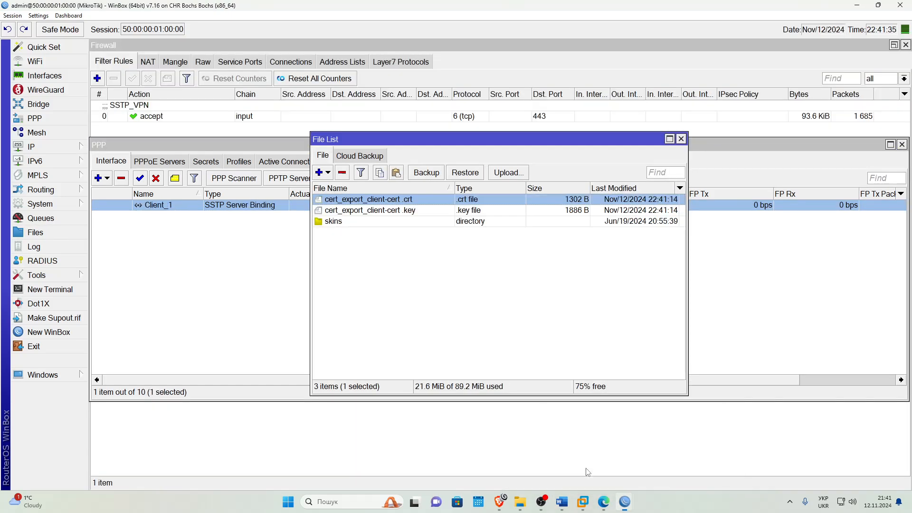
pyautogui.keyDown('shift'); pyautogui.click(354, 211); pyautogui.keyUp('shift')
pyautogui.moveTo(354, 203); pyautogui.dragTo(430, 273)
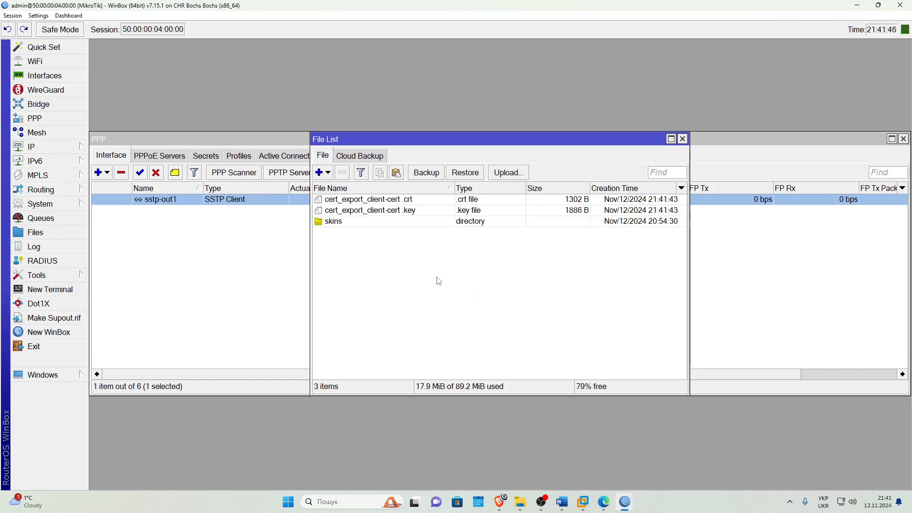
# On the second router, import the exported client .crt file as certificate client_1.
pyautogui.click(682, 139)
pyautogui.click(40, 203)
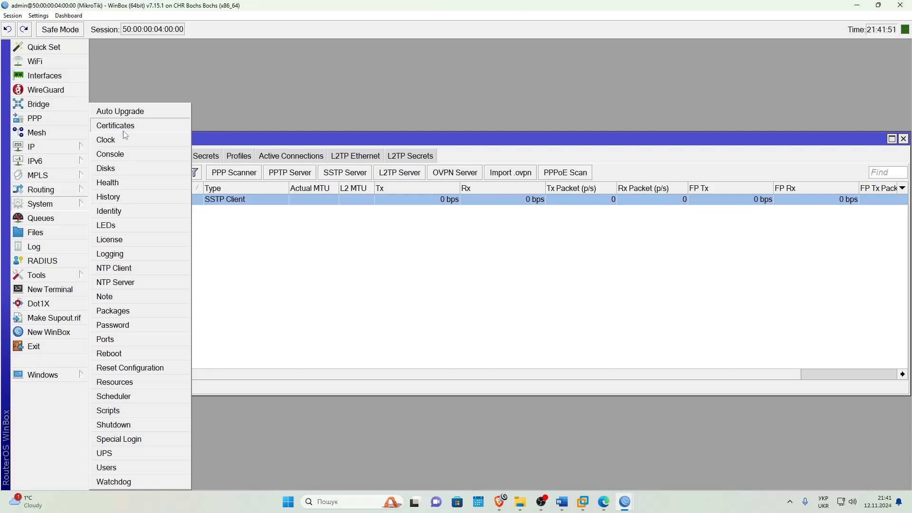
pyautogui.click(206, 126)
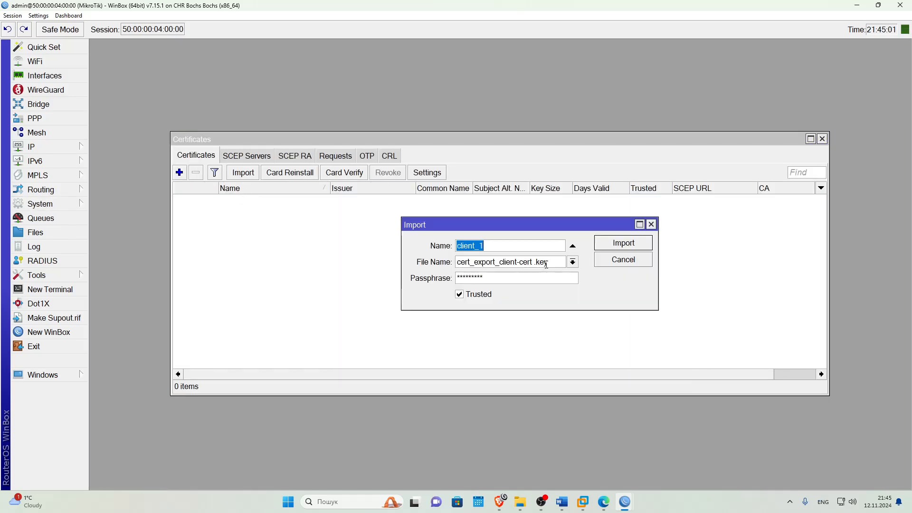
pyautogui.click(526, 265)
pyautogui.click(468, 262)
pyautogui.click(614, 246)
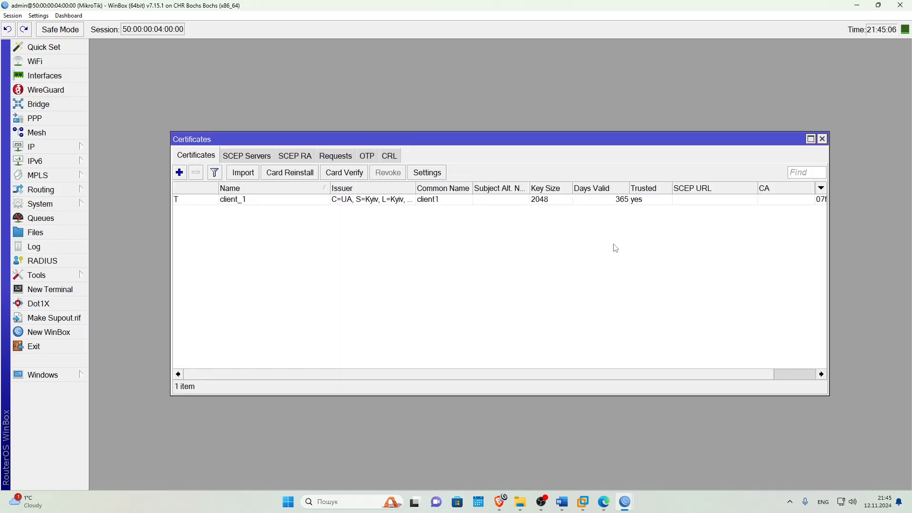
# Import the client private key file so client_1 shows KT, then open PPP.
pyautogui.click(246, 174)
pyautogui.click(575, 265)
pyautogui.click(550, 275)
pyautogui.click(545, 265)
pyautogui.click(619, 246)
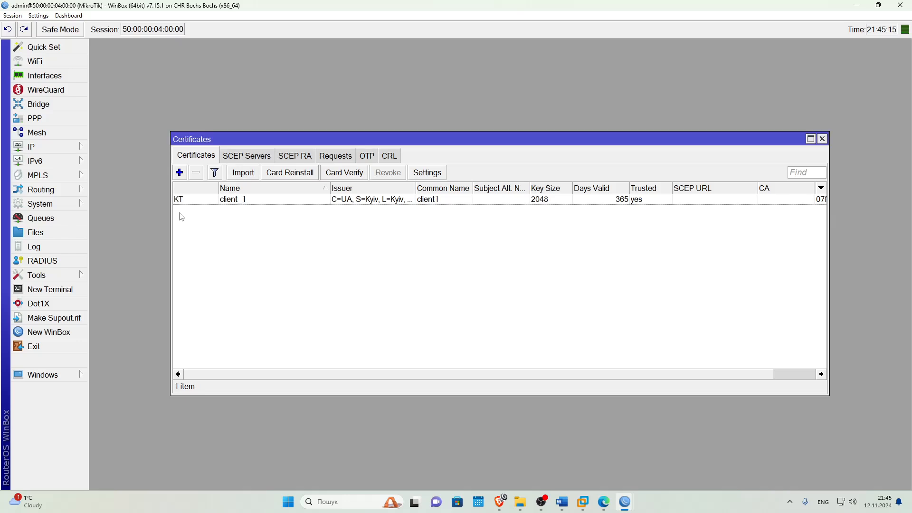
pyautogui.click(823, 138)
pyautogui.click(686, 138)
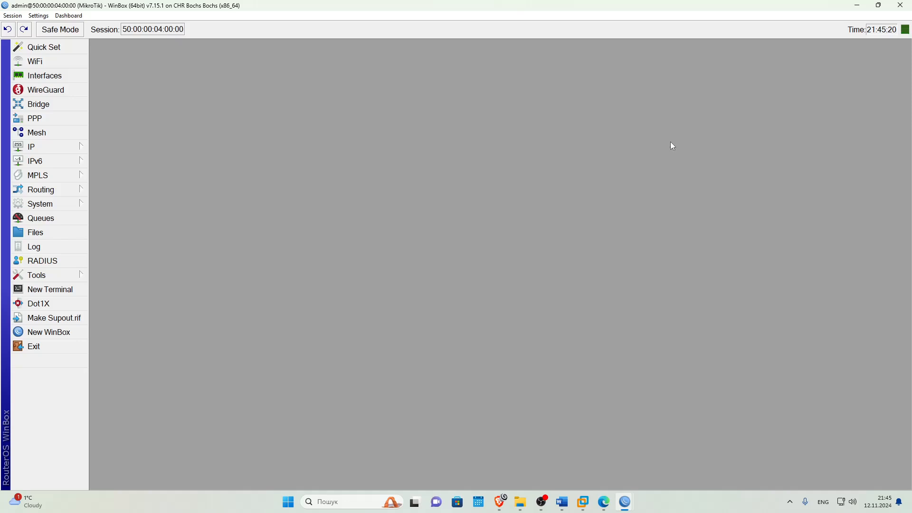
pyautogui.click(52, 122)
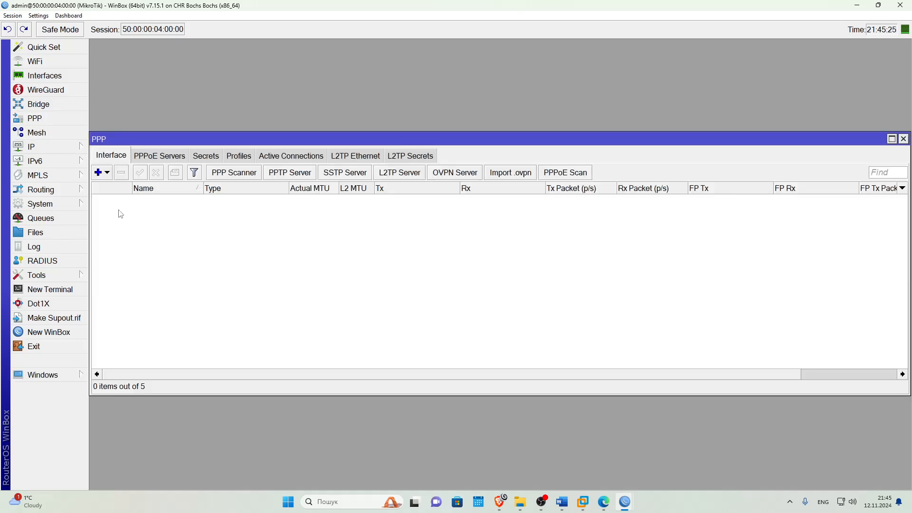
# Add an SSTP client named Server_SSTP connecting to 192.168.50.60 on port 443.
pyautogui.click(107, 172)
pyautogui.click(155, 246)
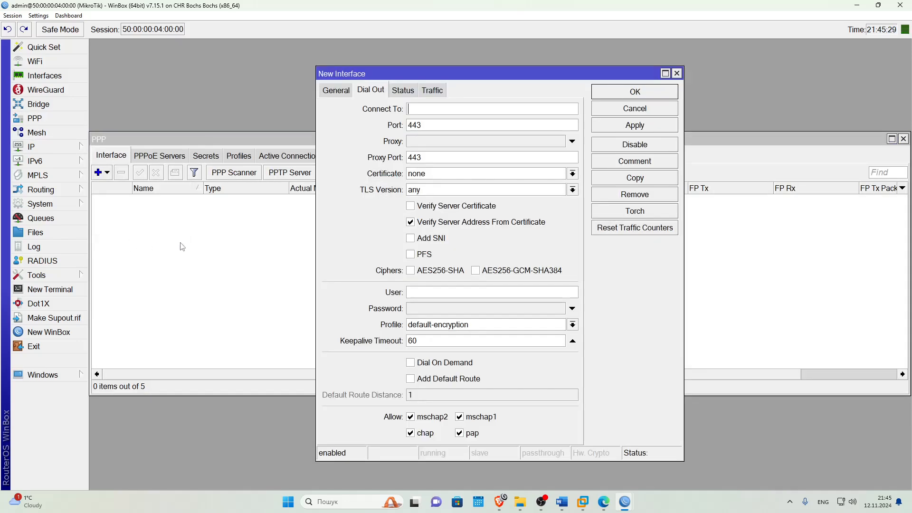
pyautogui.click(335, 94)
pyautogui.write('Server_SSTP')
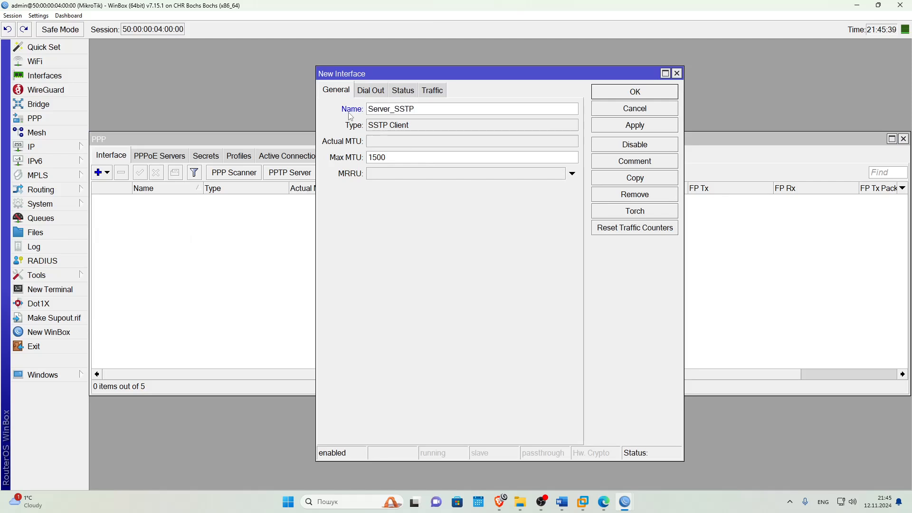
pyautogui.click(371, 92)
pyautogui.write('192.168.50.60')
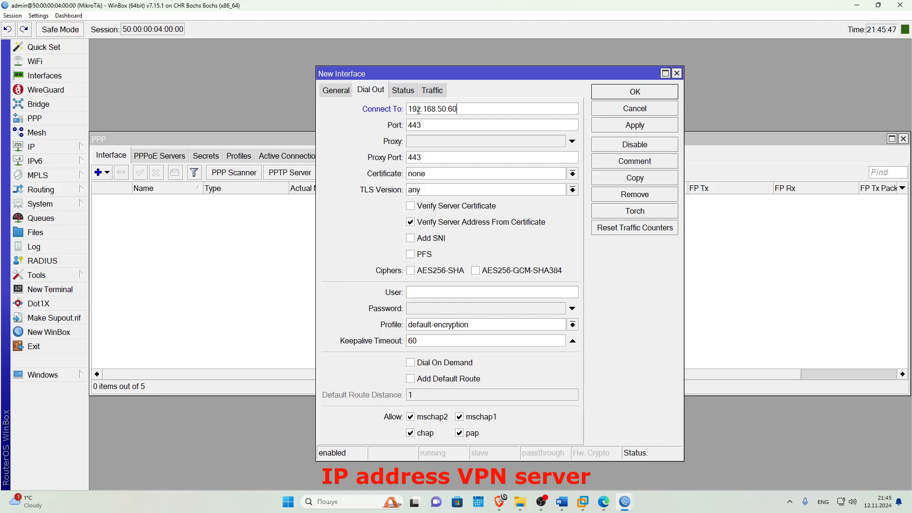
pyautogui.moveTo(465, 109); pyautogui.dragTo(355, 126)
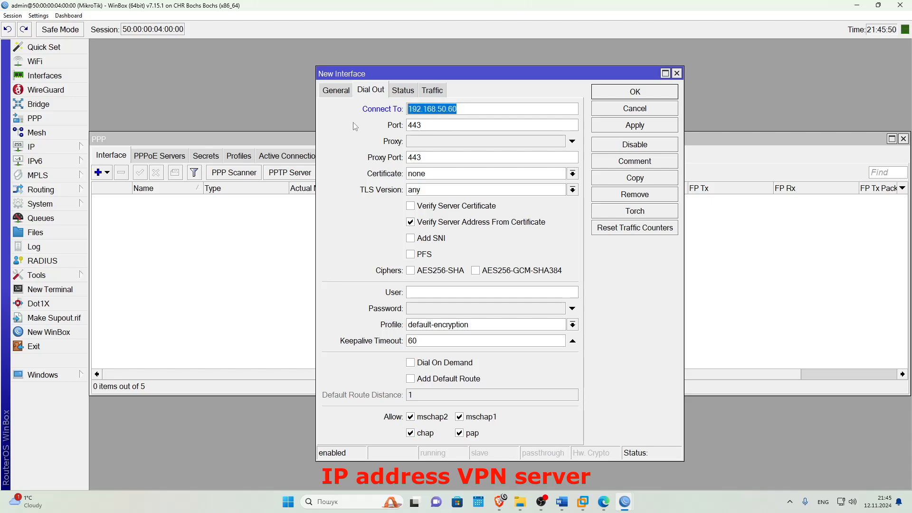
pyautogui.moveTo(438, 126); pyautogui.dragTo(398, 125)
pyautogui.click(444, 126)
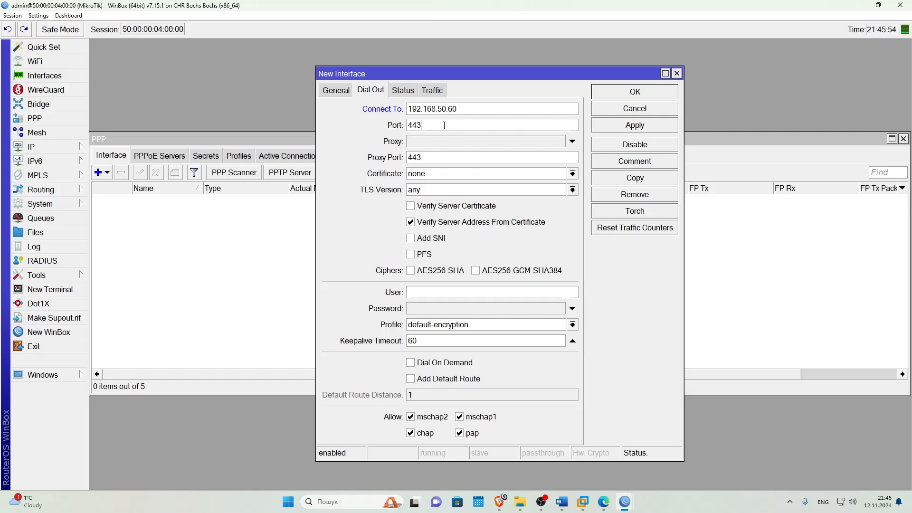
# Use certificate client_1, enable PFS, and tick AES256-SHA and AES256-GCM-SHA384 ciphers.
pyautogui.click(415, 176)
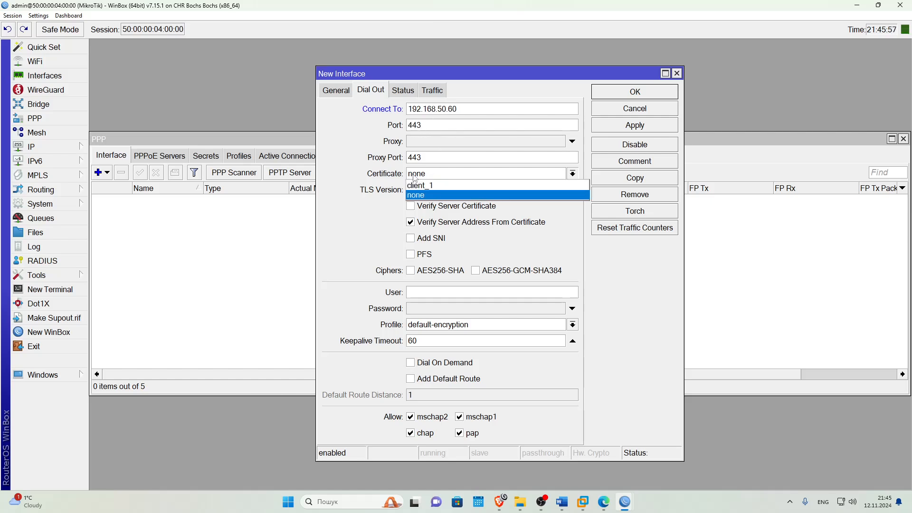
pyautogui.click(424, 189)
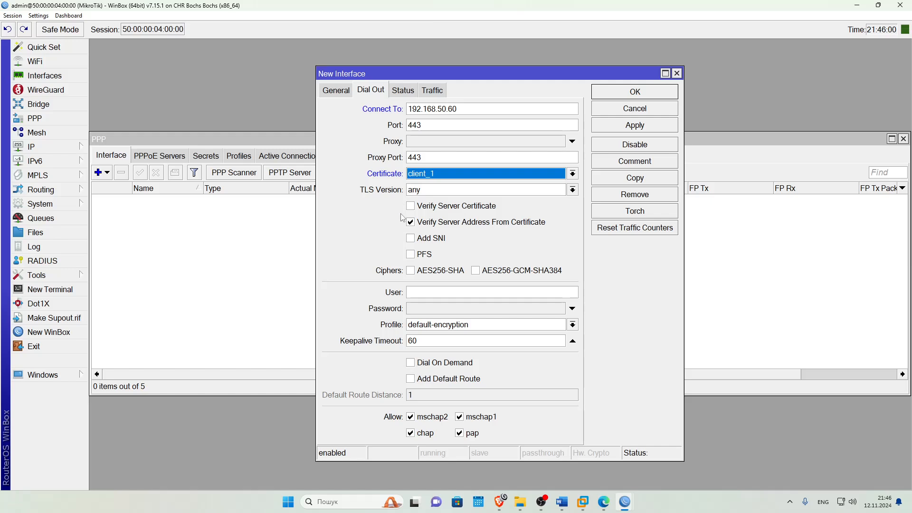
pyautogui.click(411, 254)
pyautogui.click(411, 272)
pyautogui.click(481, 274)
# Enter user client_1 and its password, keep default-encryption, allow mschap only, and apply.
pyautogui.click(431, 294)
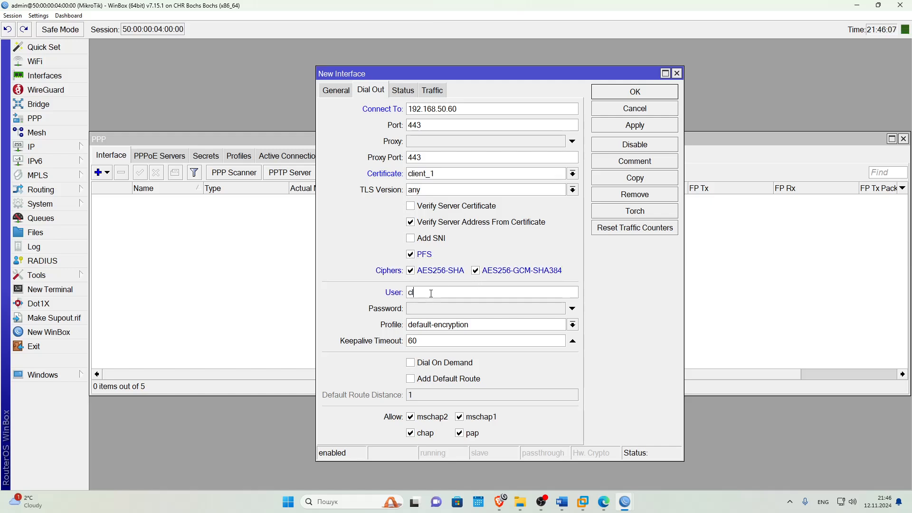
pyautogui.write('client_1')
pyautogui.click(430, 310)
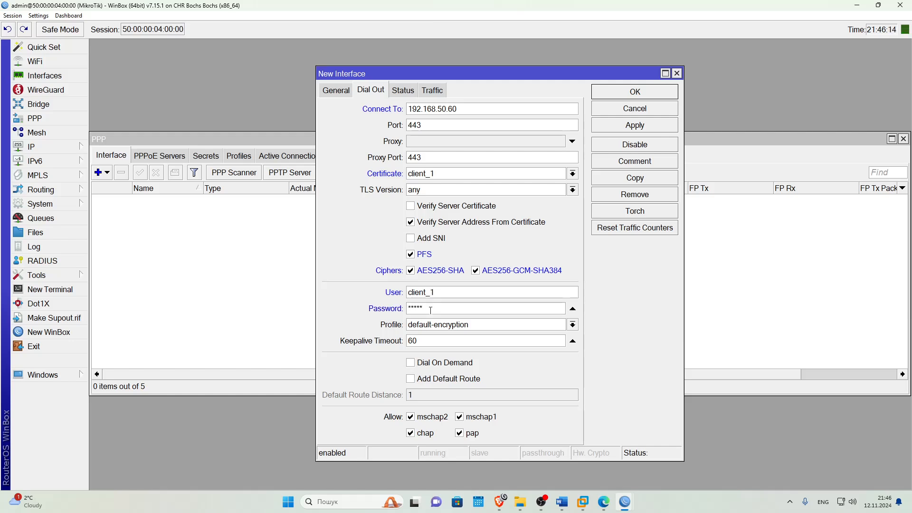
pyautogui.write('*')
pyautogui.click(472, 329)
pyautogui.click(468, 330)
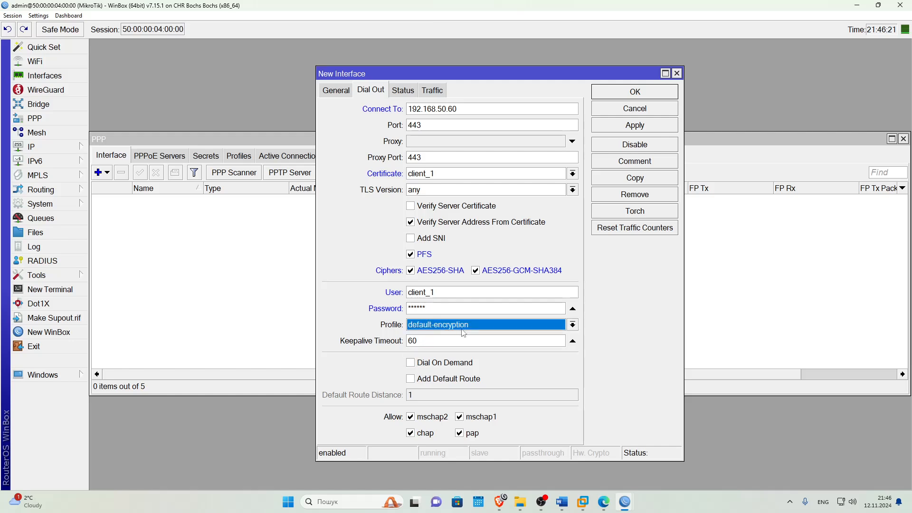
pyautogui.click(414, 434)
pyautogui.click(473, 433)
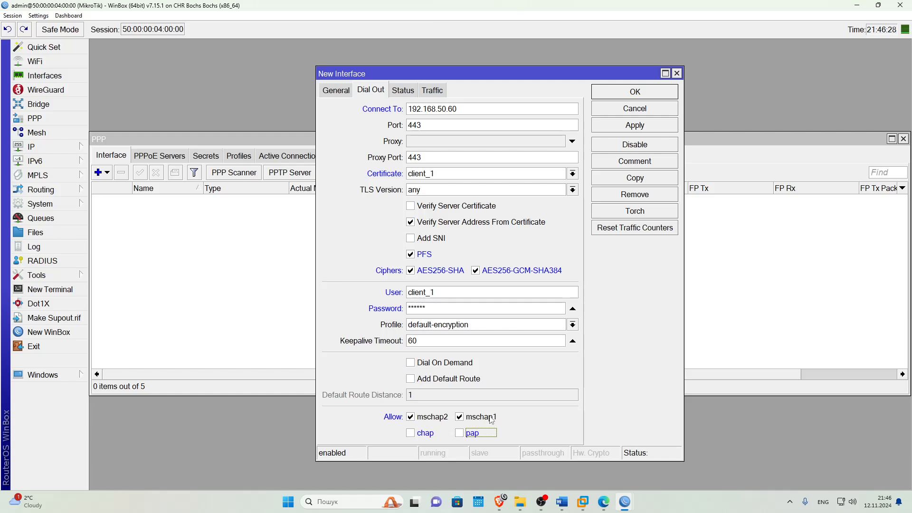
pyautogui.click(636, 125)
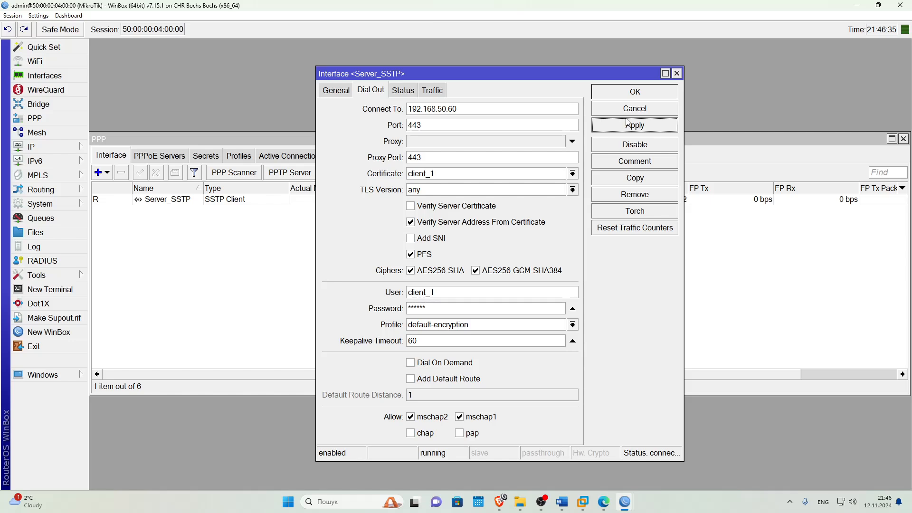
# Confirm the tunnel uses AES256-GCM, then add route 192.168.1.0/24 via gateway Server_SSTP.
pyautogui.click(404, 91)
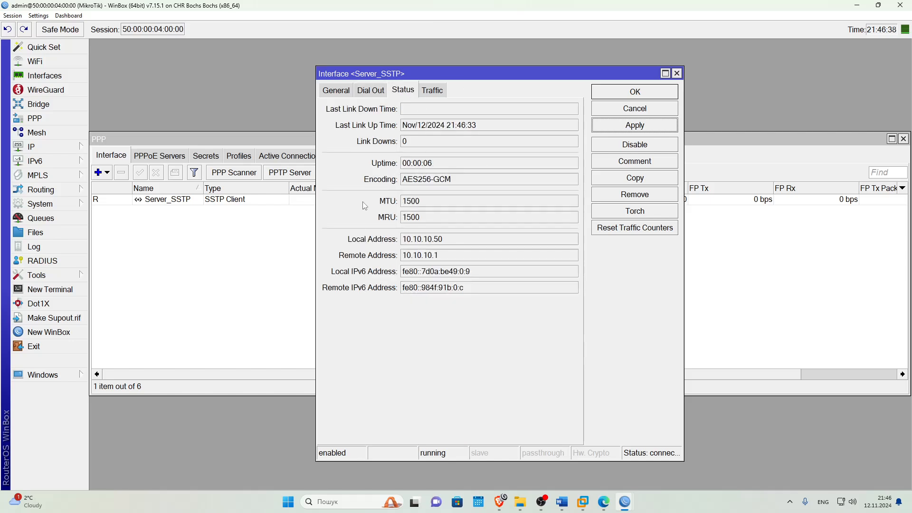
pyautogui.moveTo(460, 184)
pyautogui.mouseDown()
pyautogui.moveTo(403, 183)
pyautogui.moveTo(471, 182)
pyautogui.mouseUp()
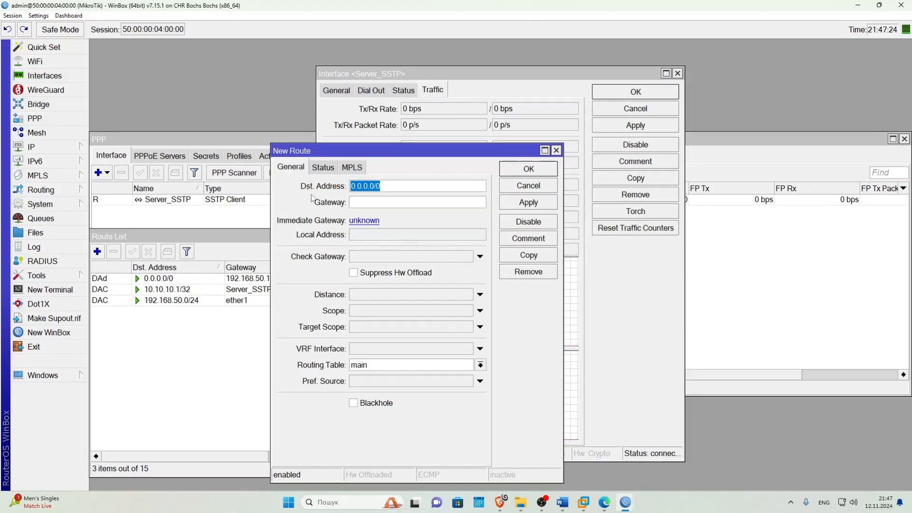
pyautogui.write('192.168.1.0/24')
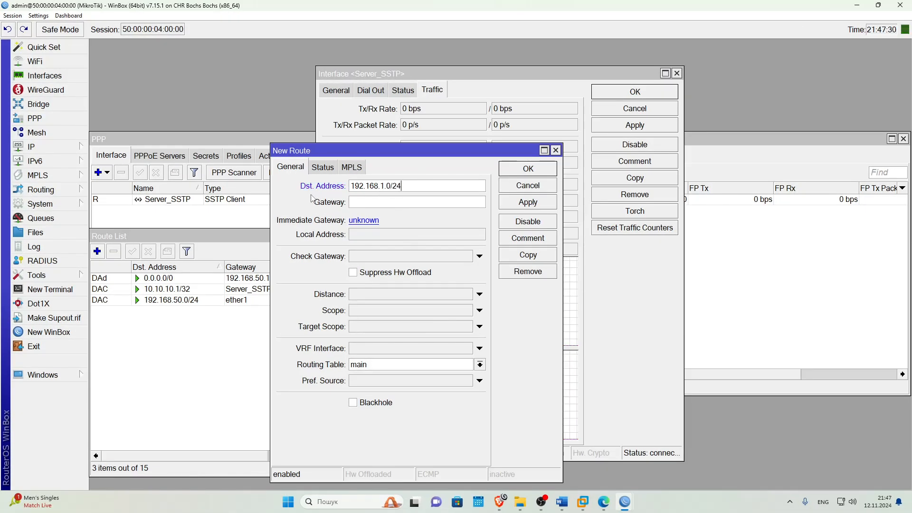
pyautogui.click(365, 201)
pyautogui.write('Server_SSTP')
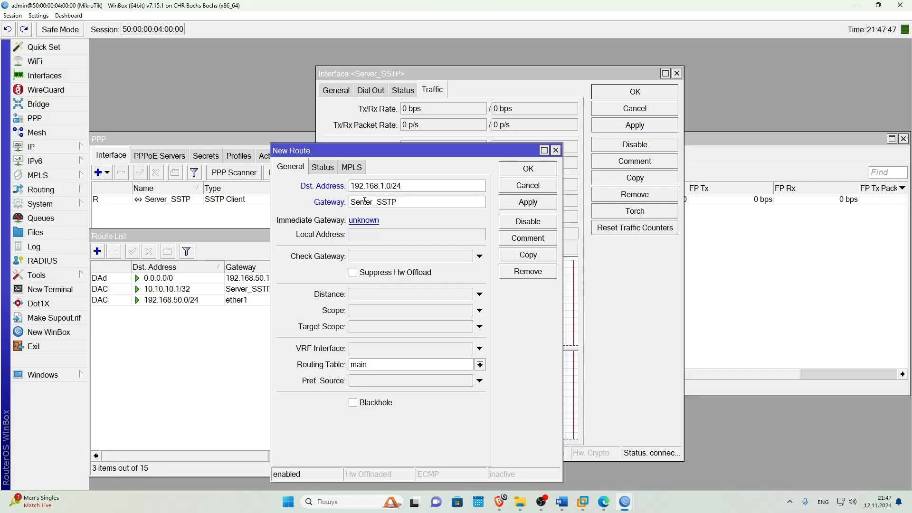
pyautogui.click(517, 203)
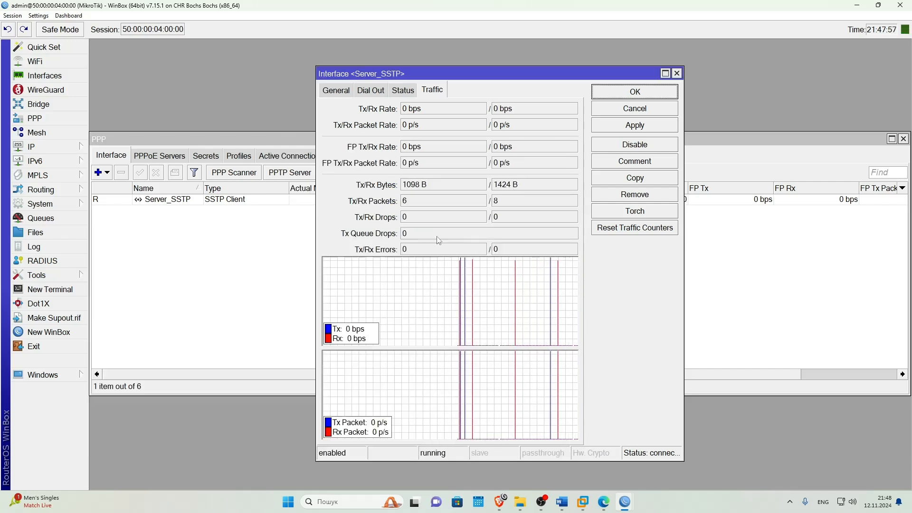
pyautogui.moveTo(404, 74); pyautogui.dragTo(195, 65)
# In a new terminal, answer n, set and repeat the new admin password, then ping 192.168.1.1.
pyautogui.click(46, 290)
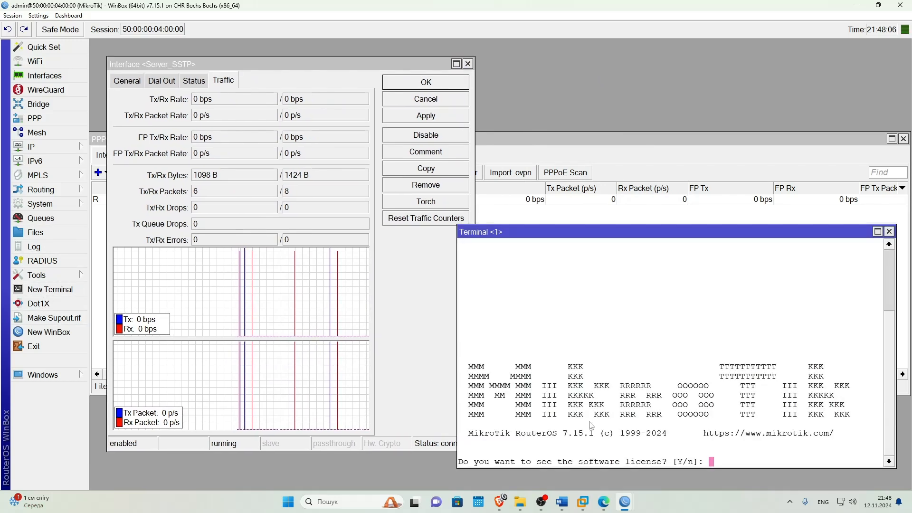
pyautogui.write('n')
pyautogui.write('******')
pyautogui.press('Return')
pyautogui.write('******')
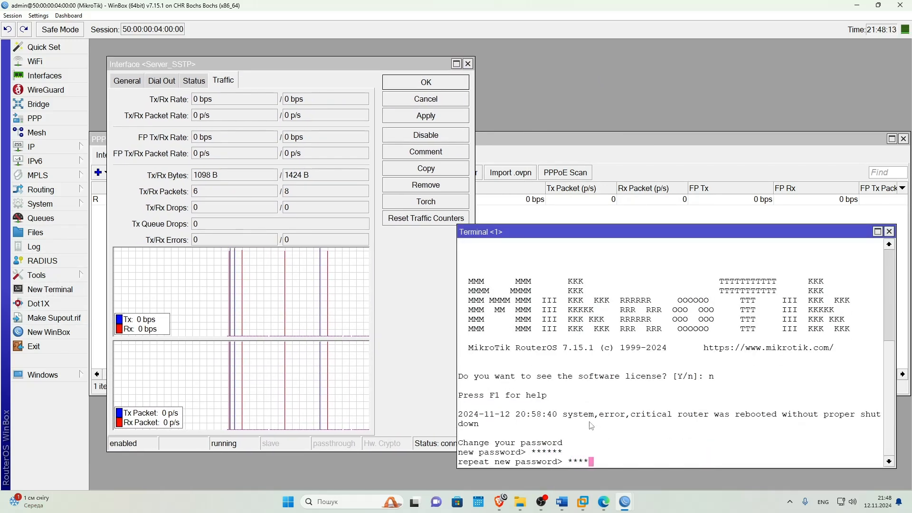
pyautogui.press('Return')
pyautogui.write('ping 192.168.1.1')
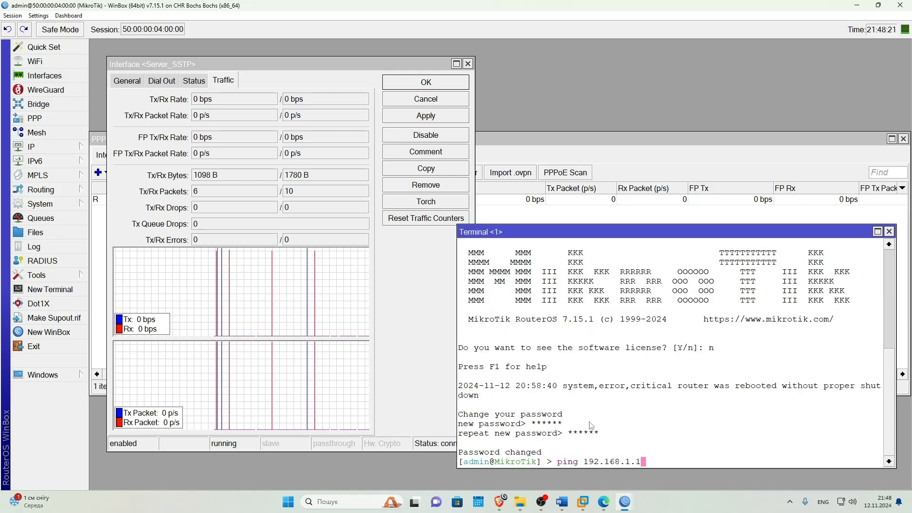
pyautogui.press('Return')
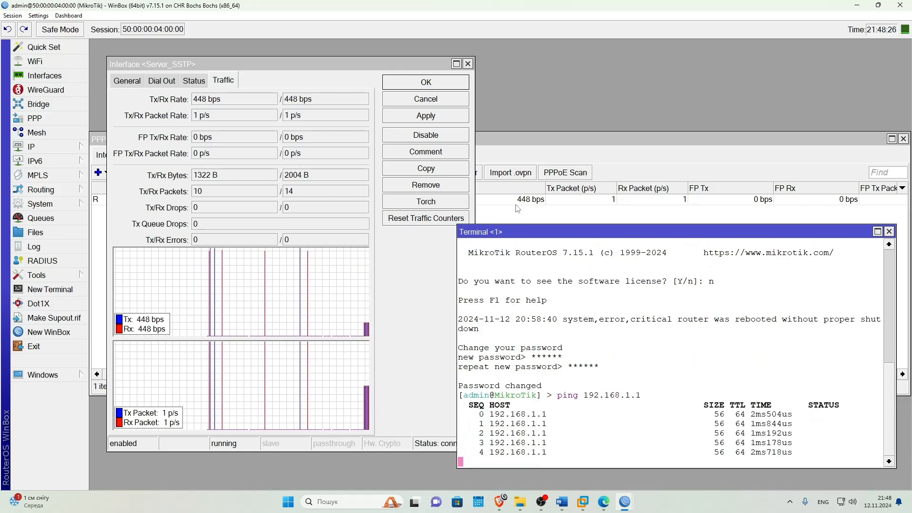